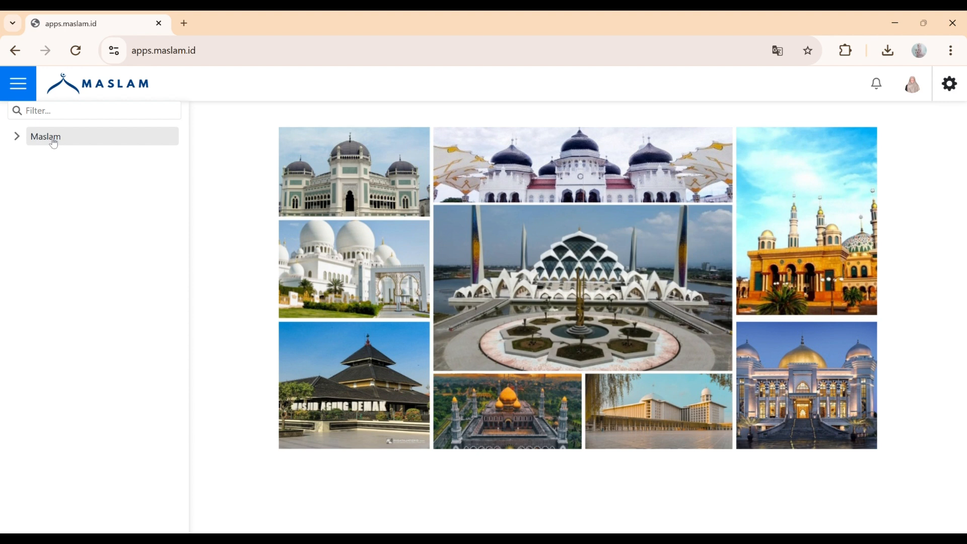
Go to Maslam > Warga in the sidebar and start a new Warga record with Insert
click(54, 143)
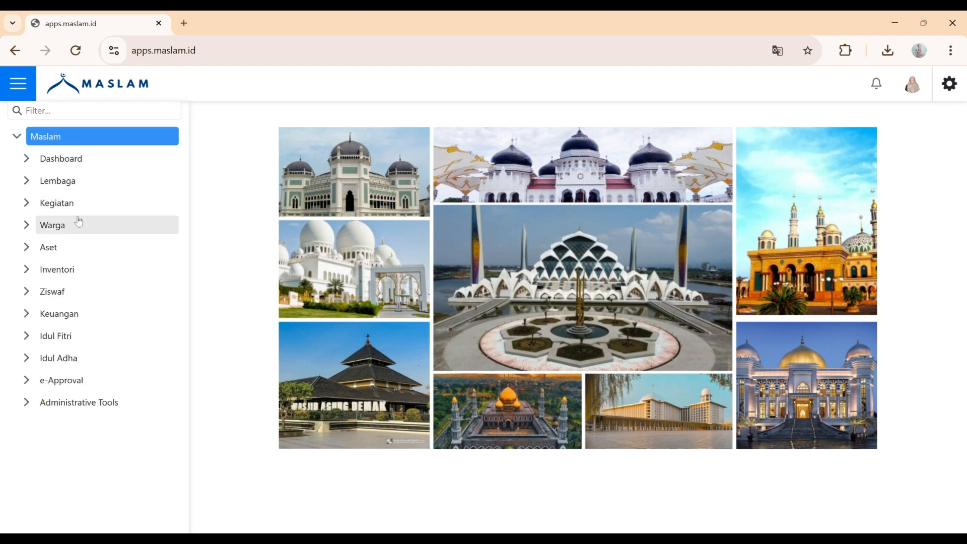
key(ctrl+minus)
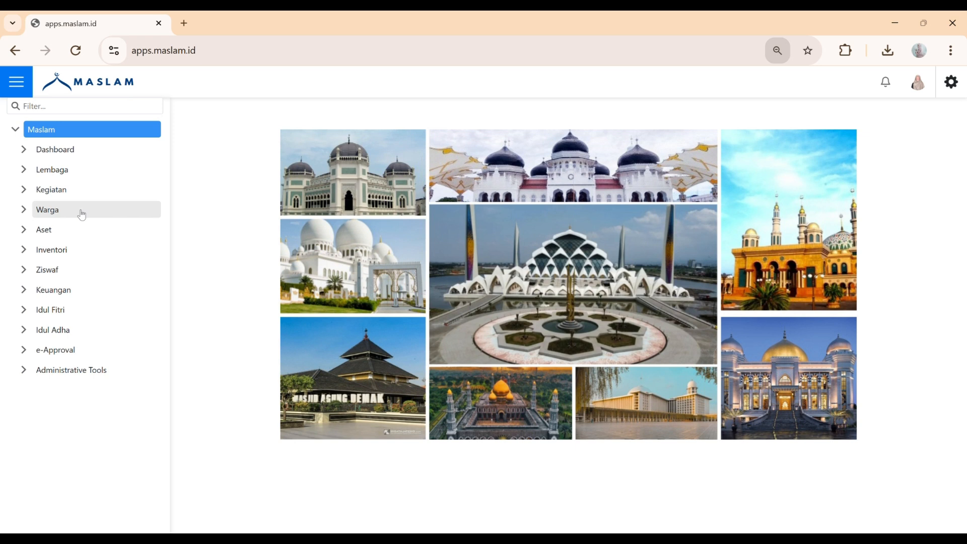
click(83, 215)
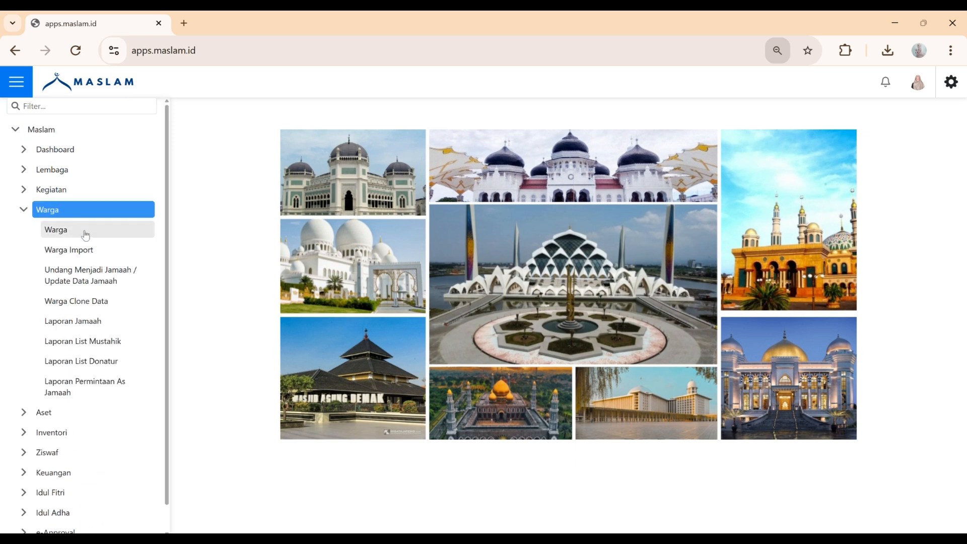
click(86, 233)
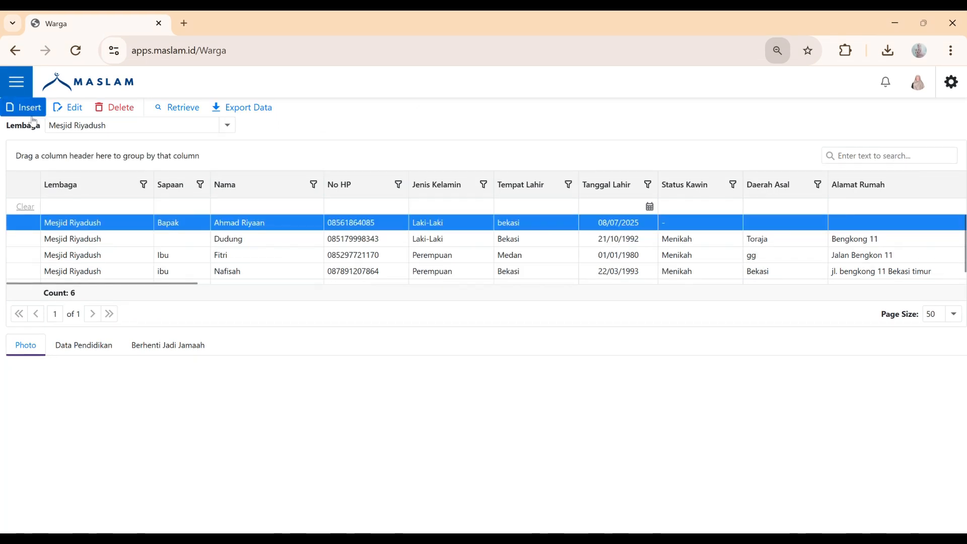
click(28, 113)
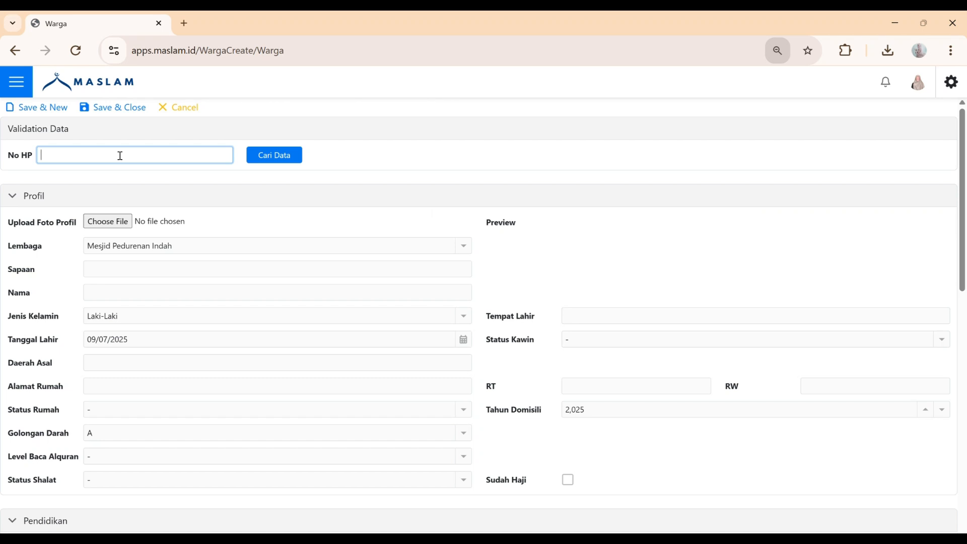
Enter the resident's phone number, run Cari Data, and upload Aksara.jpg as the profile photo
click(259, 166)
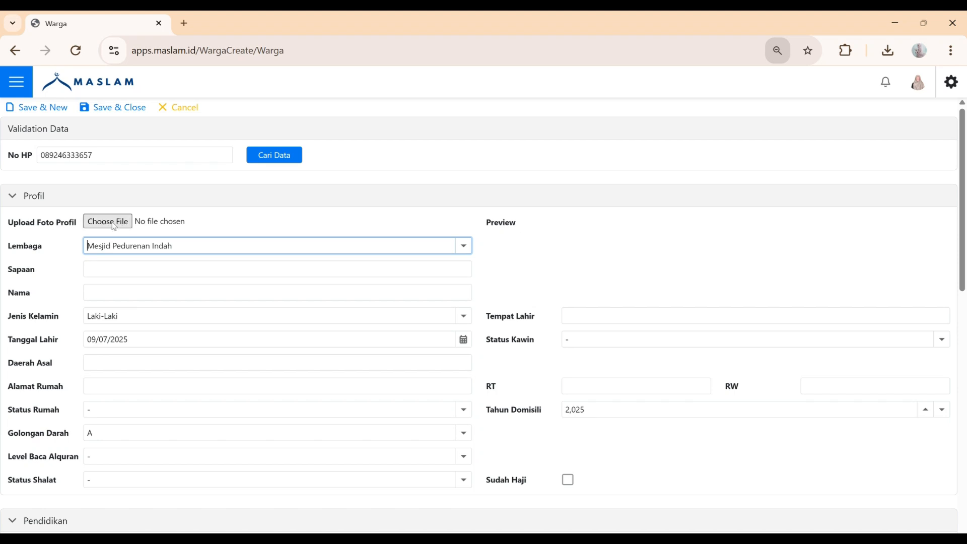
click(108, 222)
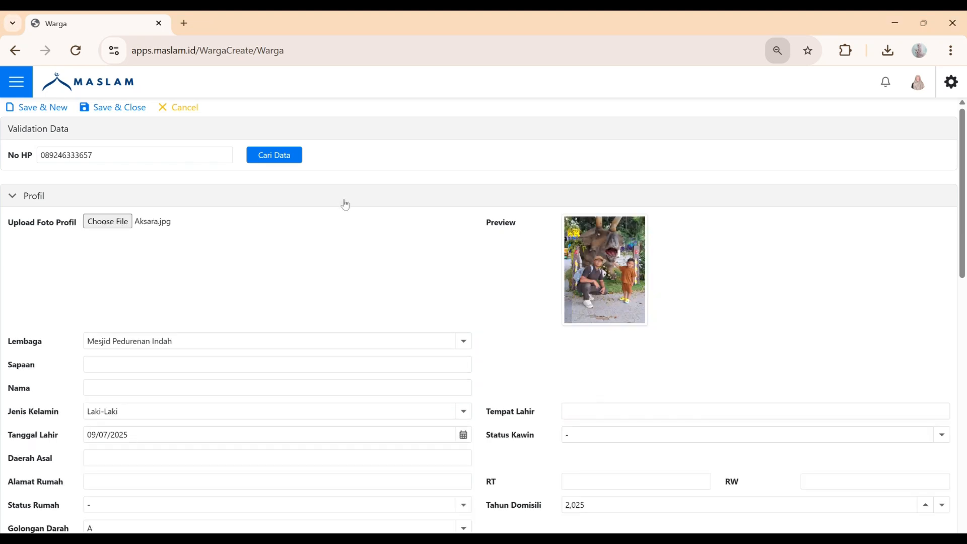
Set the Lembaga field to Mesjid Riyadush
scroll(472, 258, down, 3)
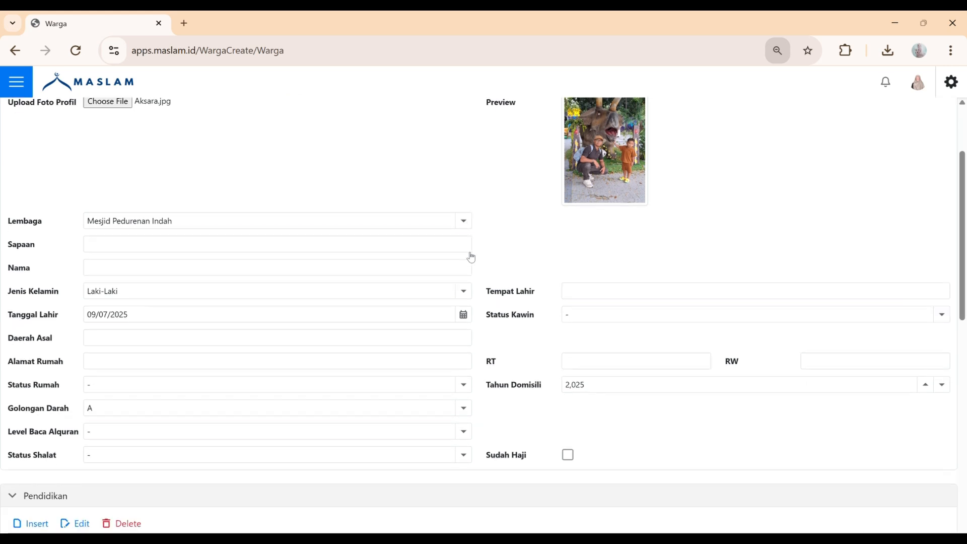
click(468, 226)
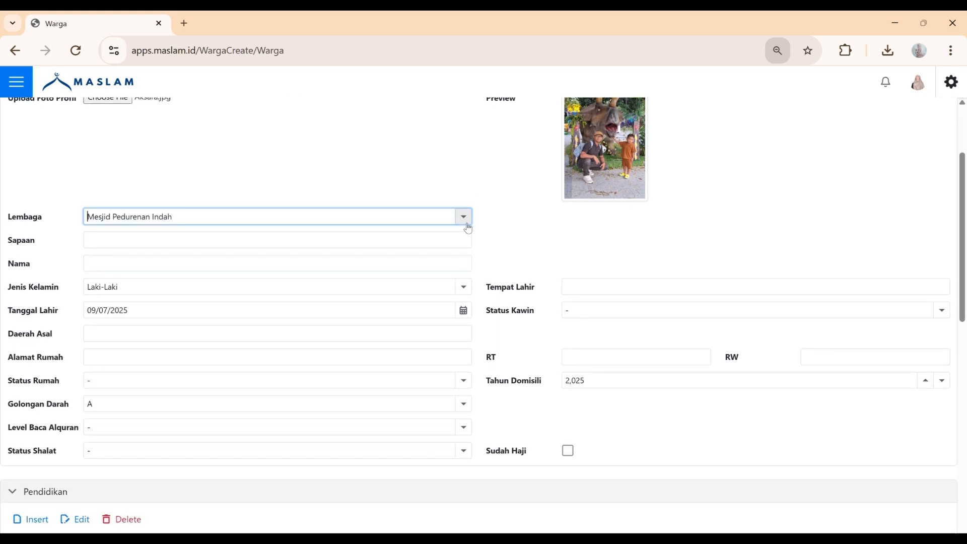
click(468, 226)
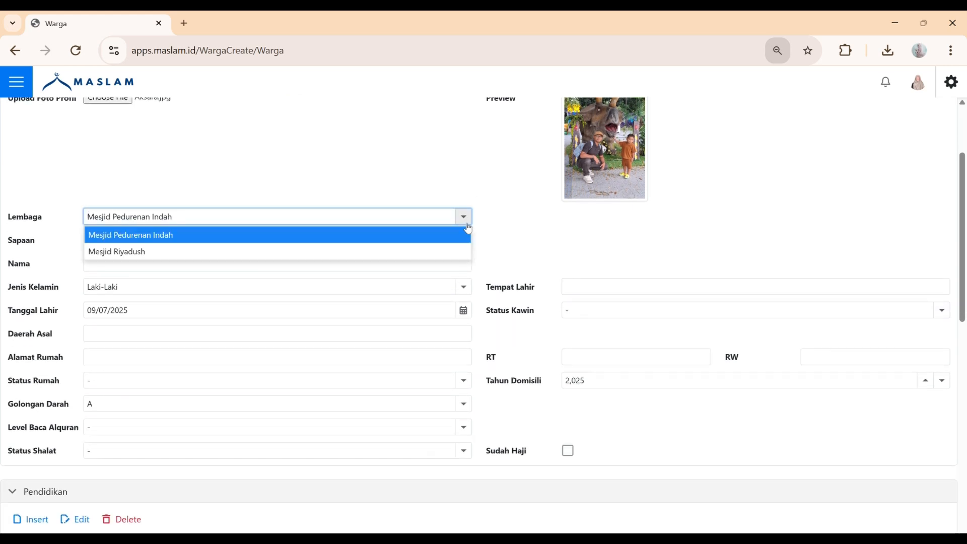
click(411, 254)
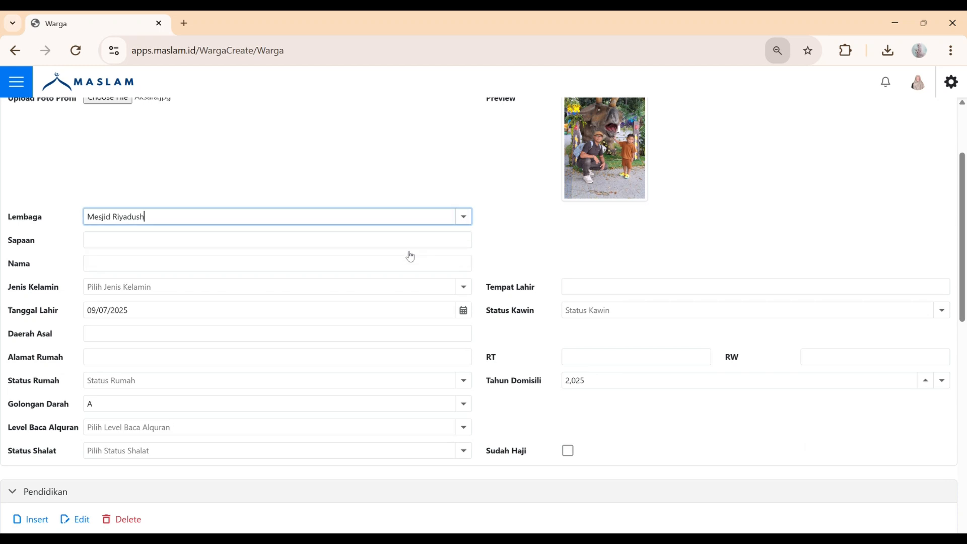
scroll(410, 257, down, 1)
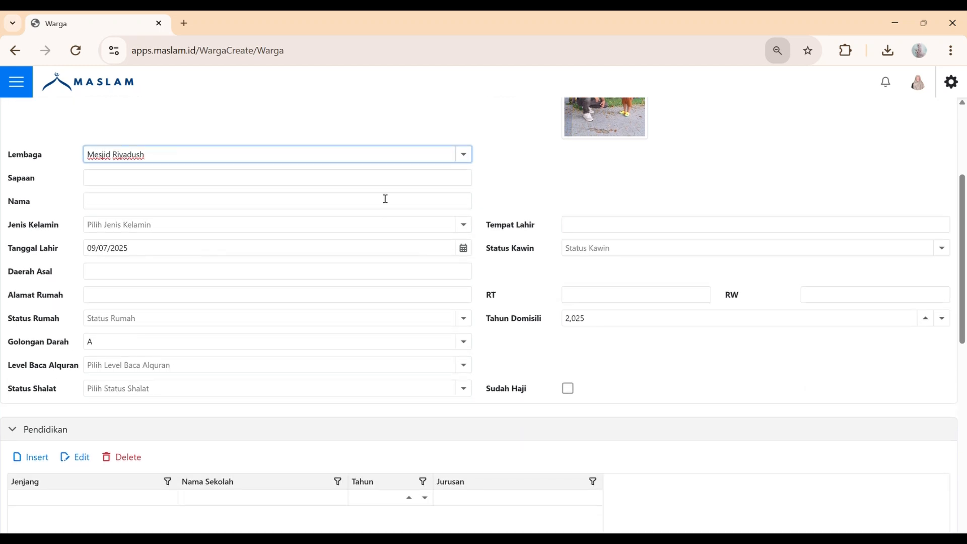
Enter Sapaan 'Bapak' and the resident's full name
click(384, 186)
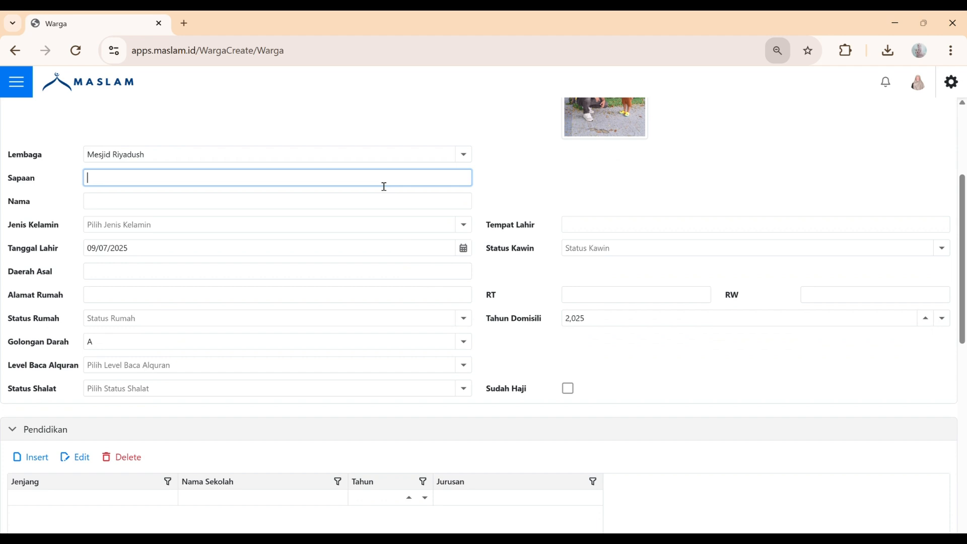
text(Bapak)
click(381, 206)
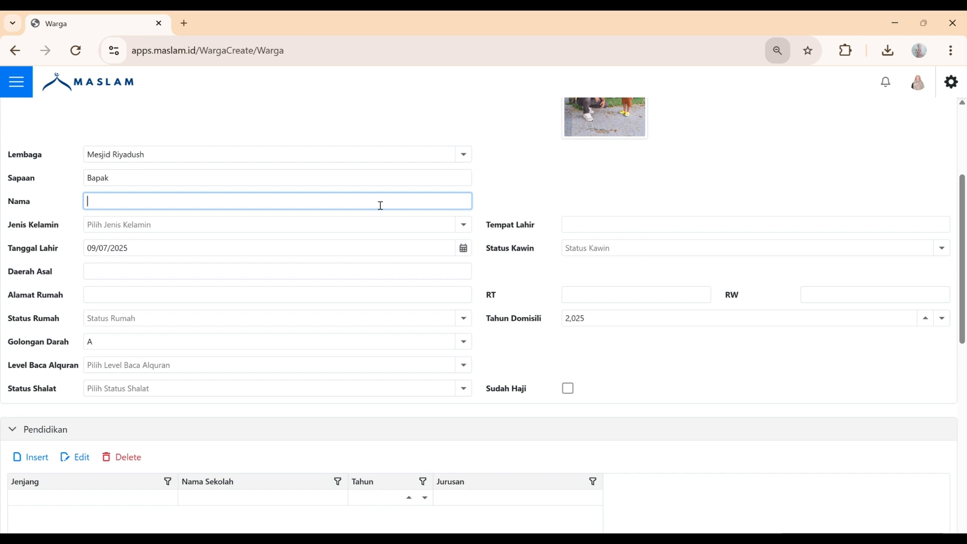
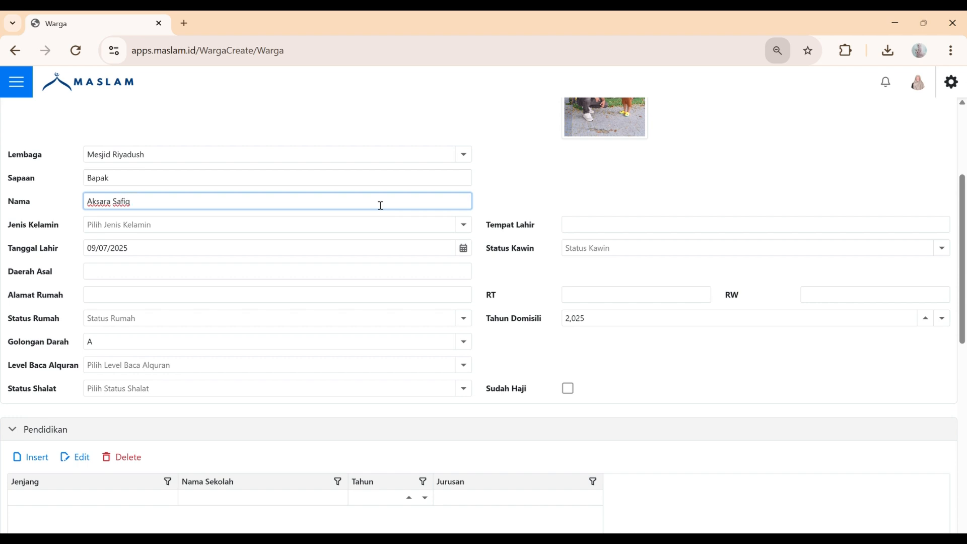
Set Jenis Kelamin to Laki-Laki and Tempat Lahir to Bandung
key(Tab)
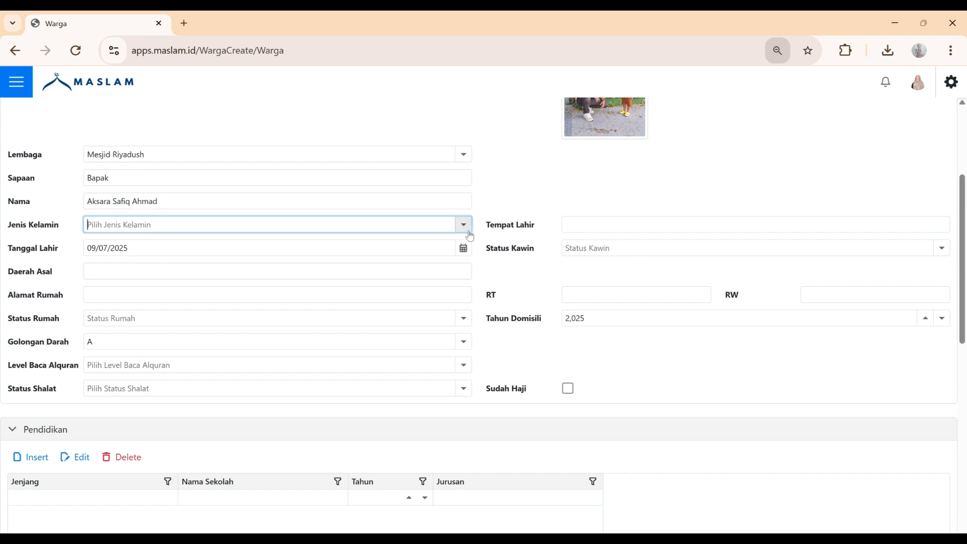
click(463, 225)
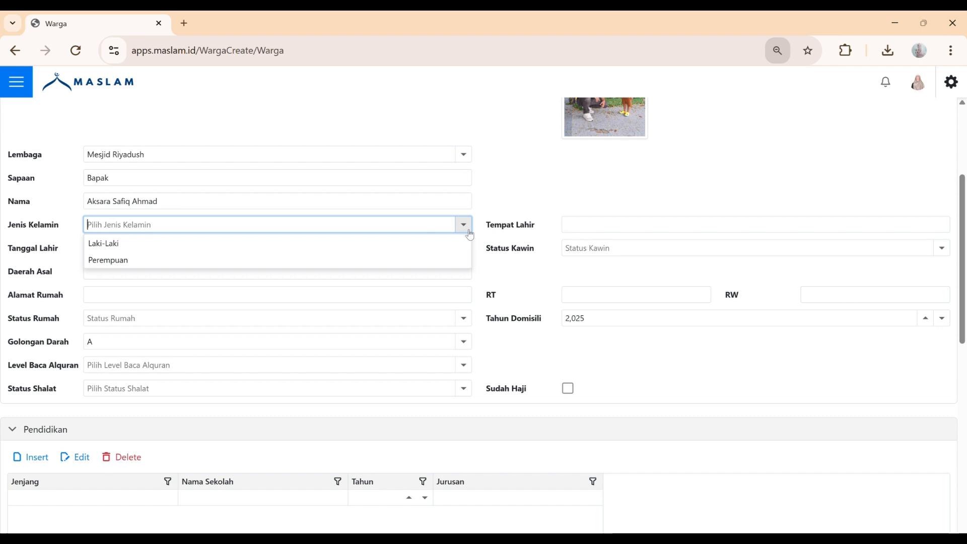
click(431, 245)
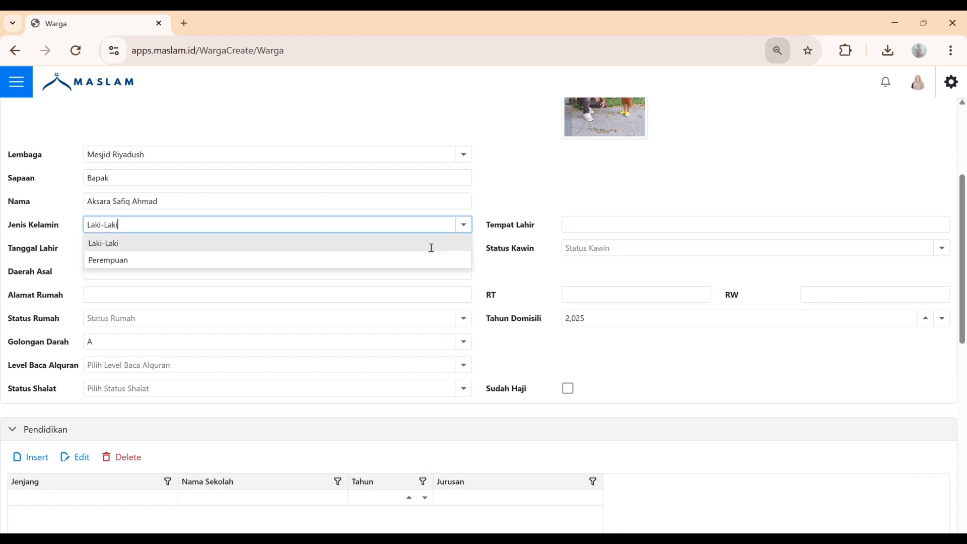
click(580, 228)
text(Bandung)
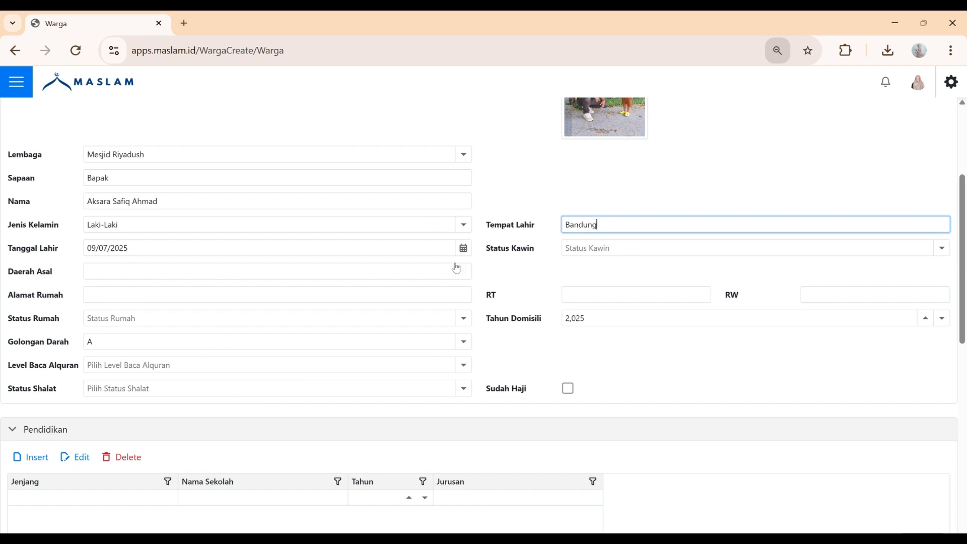
Set the birth date to 28/02/1995 and Status Kawin to Menikah
click(470, 257)
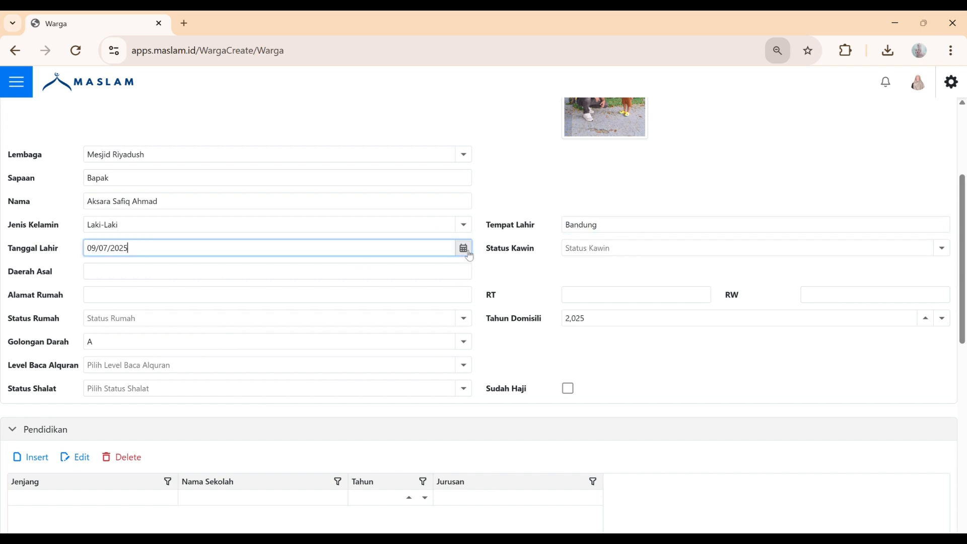
click(469, 255)
scroll(160, 364, up, 2)
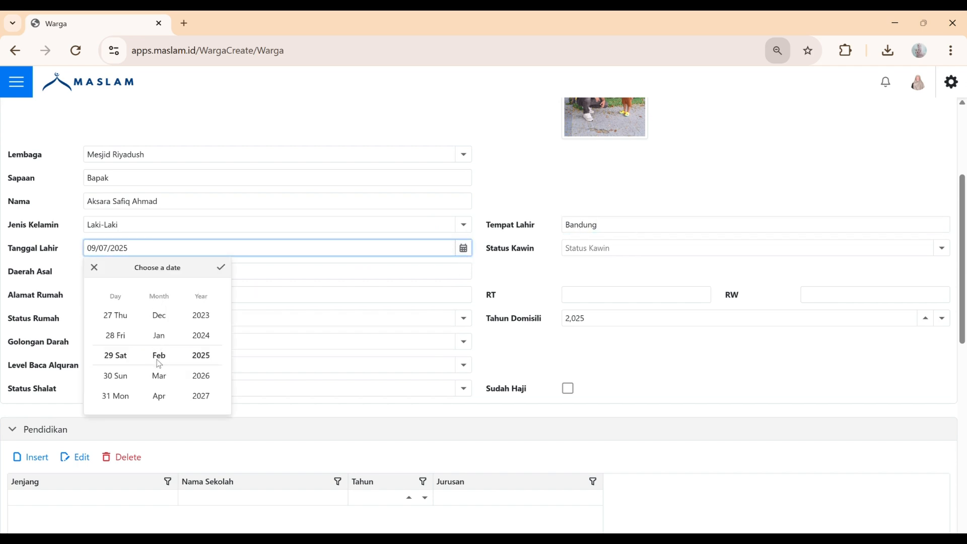
scroll(204, 356, up, 7)
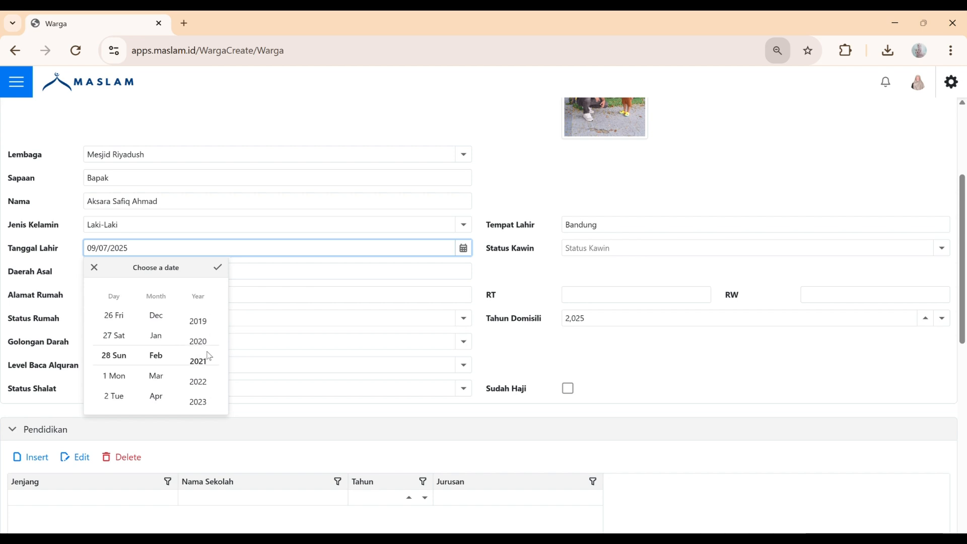
scroll(210, 356, up, 15)
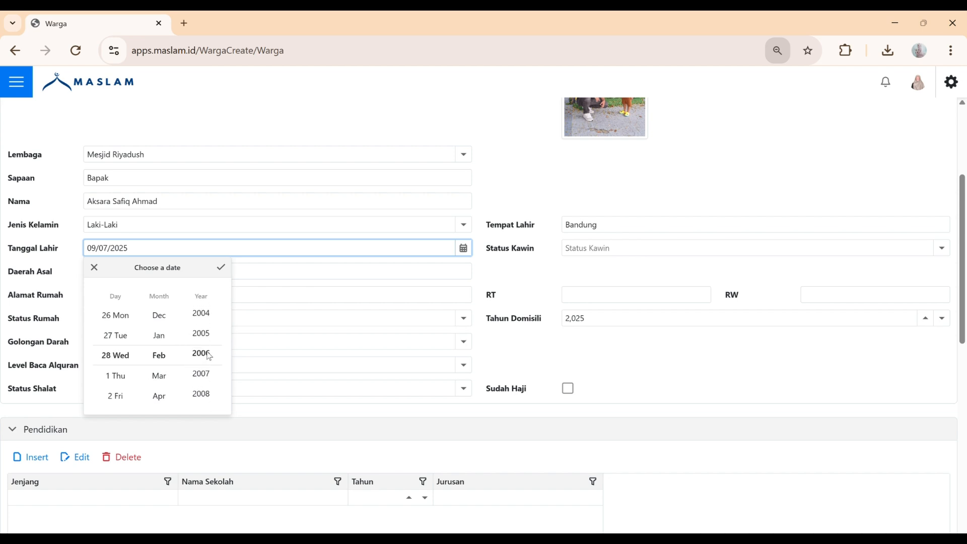
scroll(209, 356, up, 8)
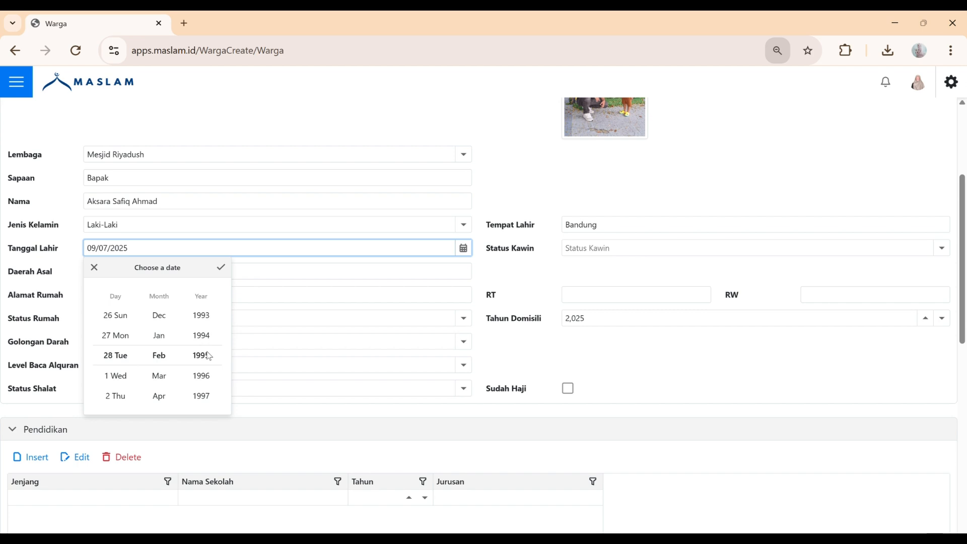
click(222, 269)
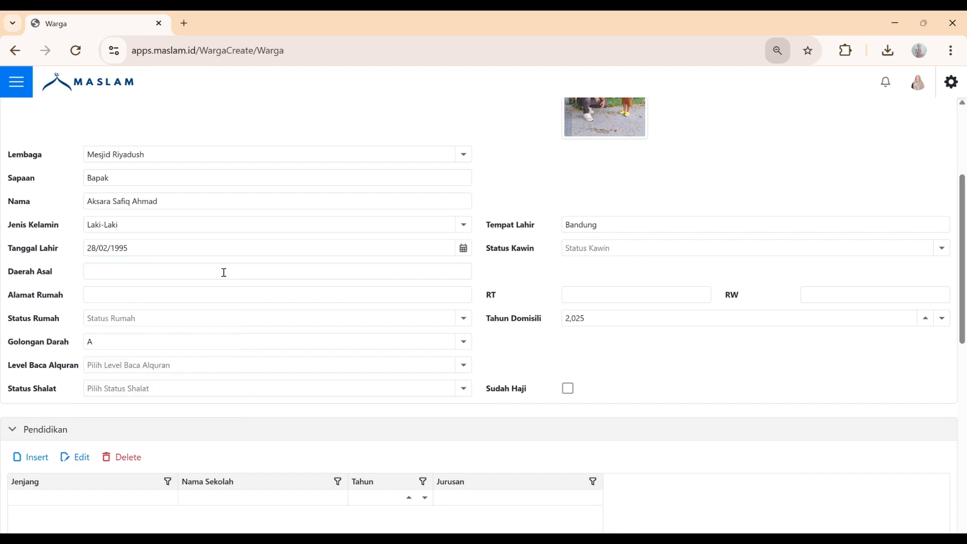
click(950, 252)
click(950, 252)
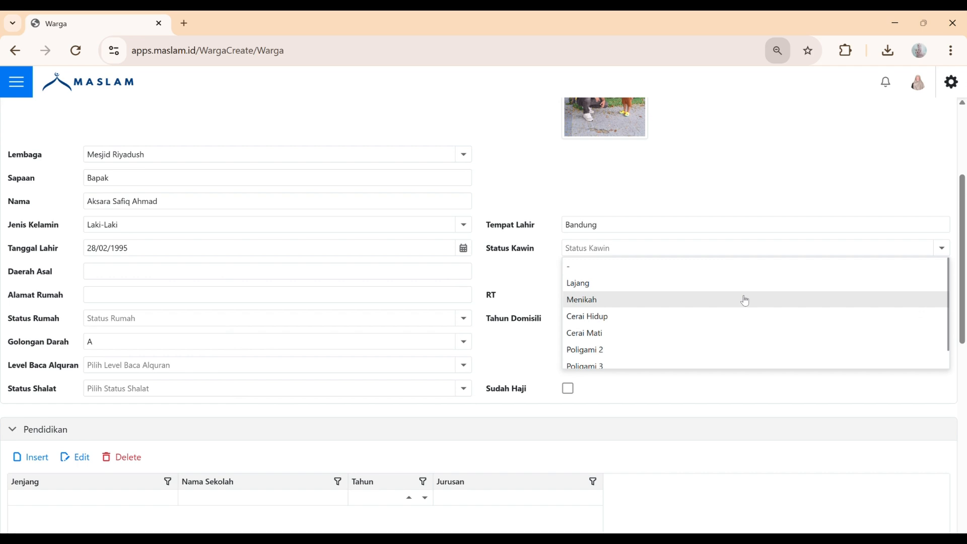
click(746, 301)
click(465, 273)
text(Y)
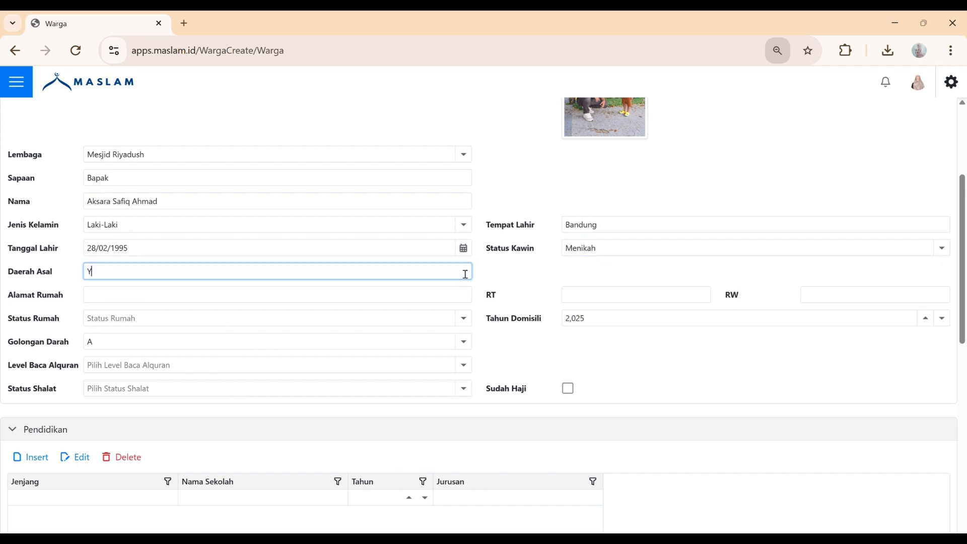
text(ogyakarta)
click(466, 299)
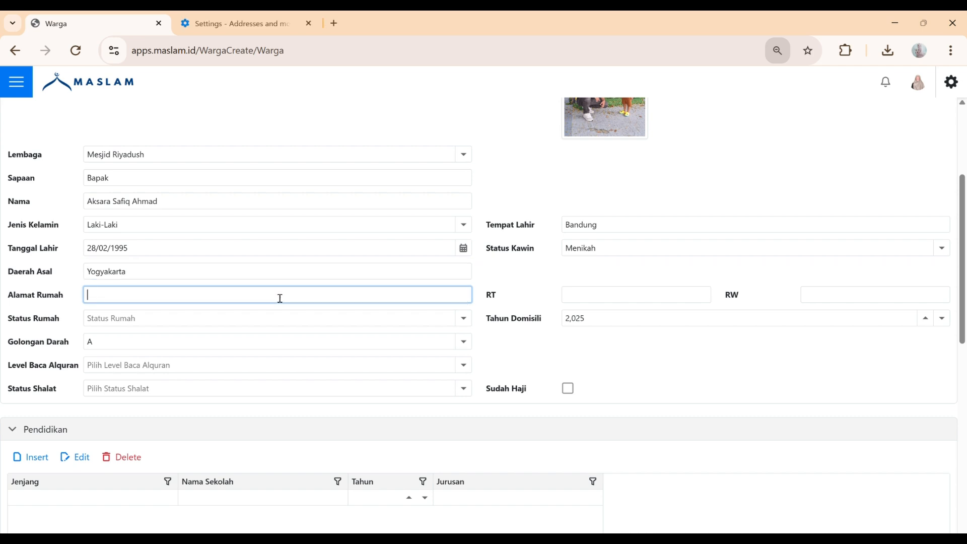
text(Griya Peduraenan)
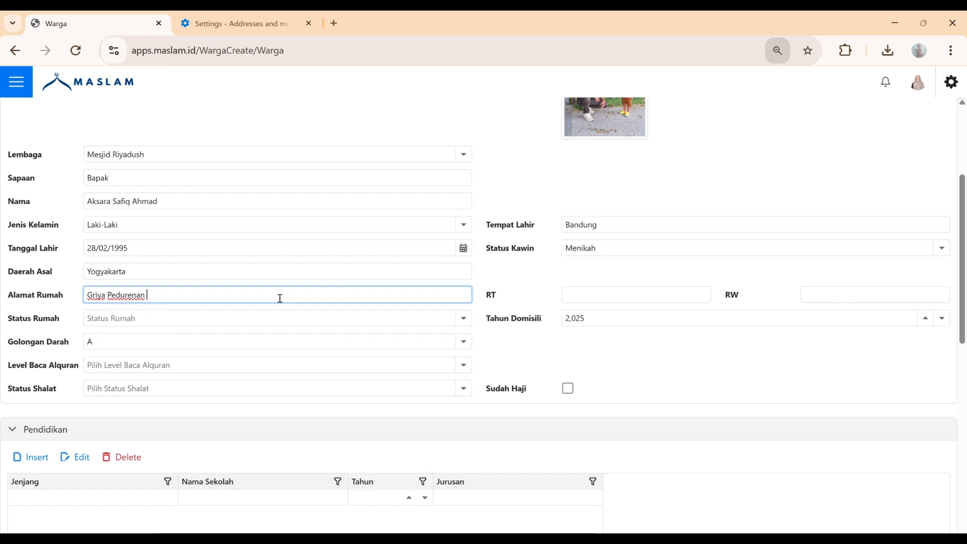
scroll(281, 298, down, 1)
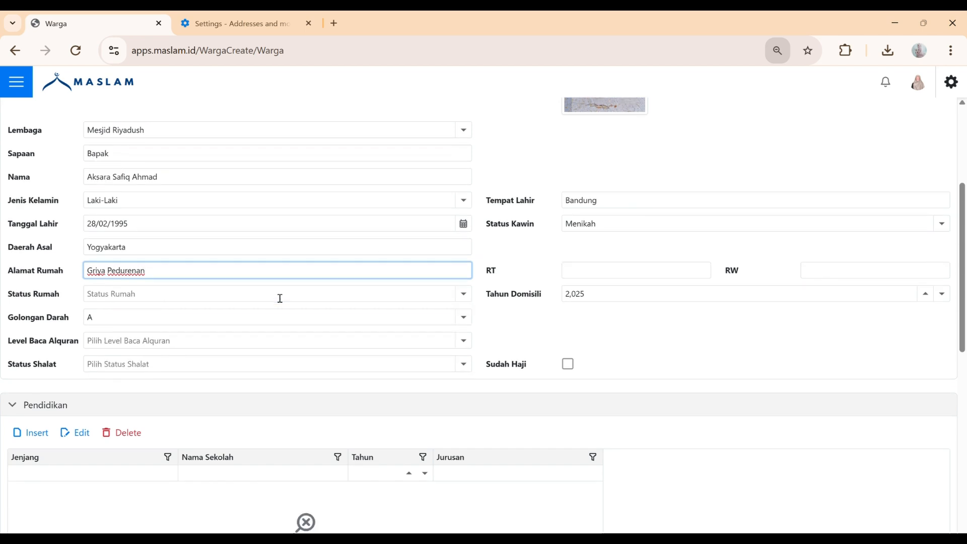
scroll(280, 298, down, 2)
scroll(383, 274, up, 1)
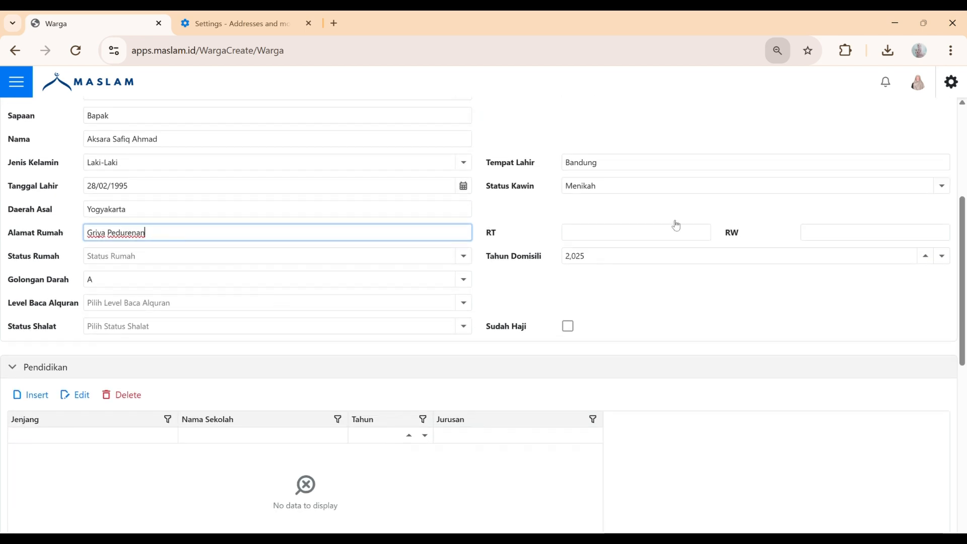
click(683, 234)
text(019)
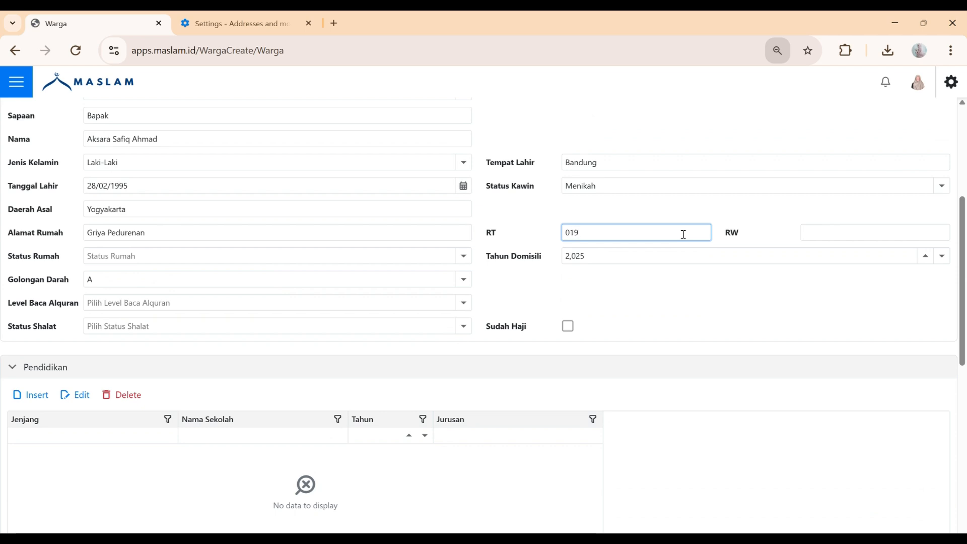
click(813, 235)
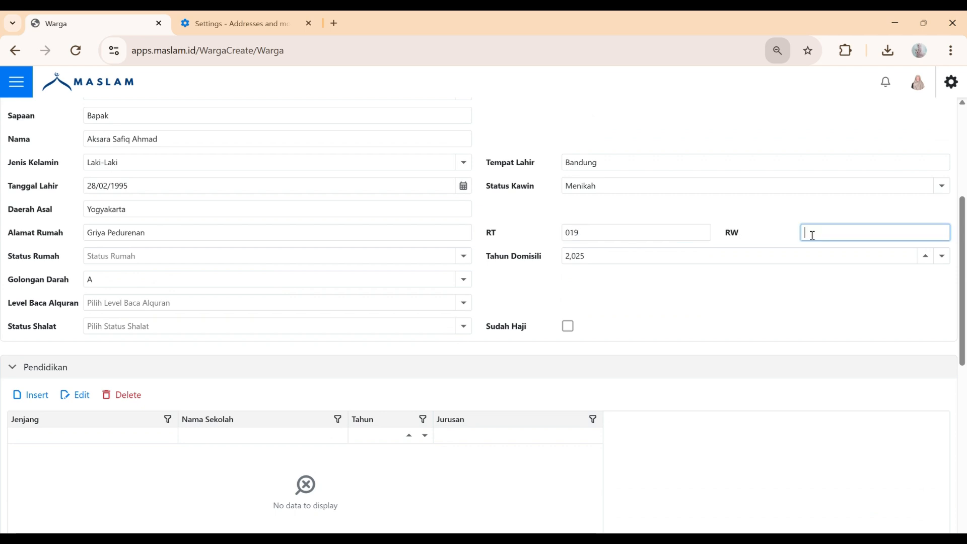
text(002)
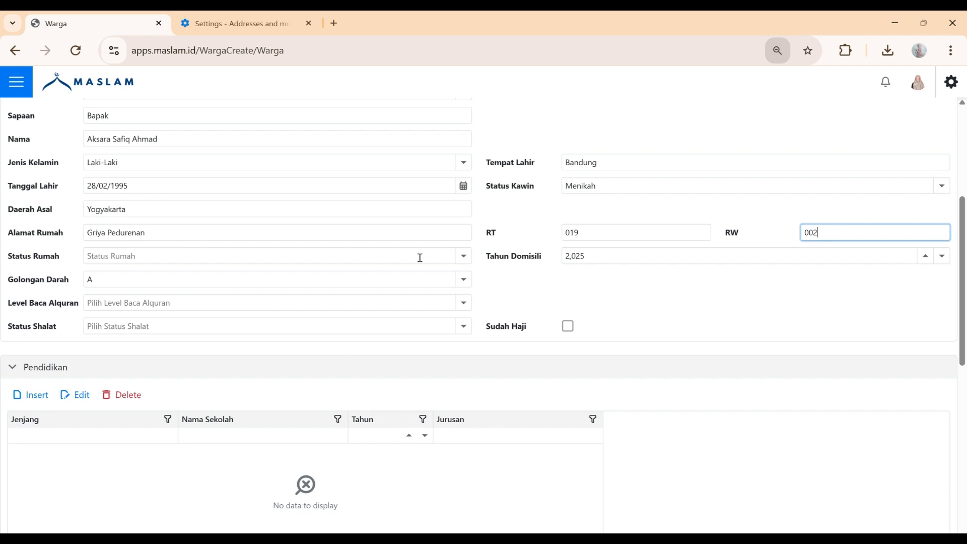
Set Status Rumah to Milik Sendiri and Tahun Domisili to 2022
click(464, 257)
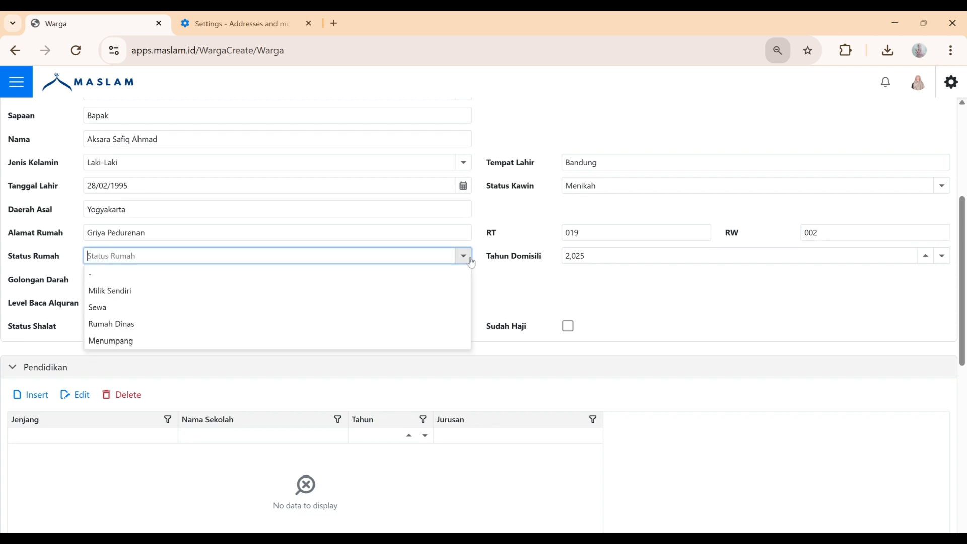
click(394, 291)
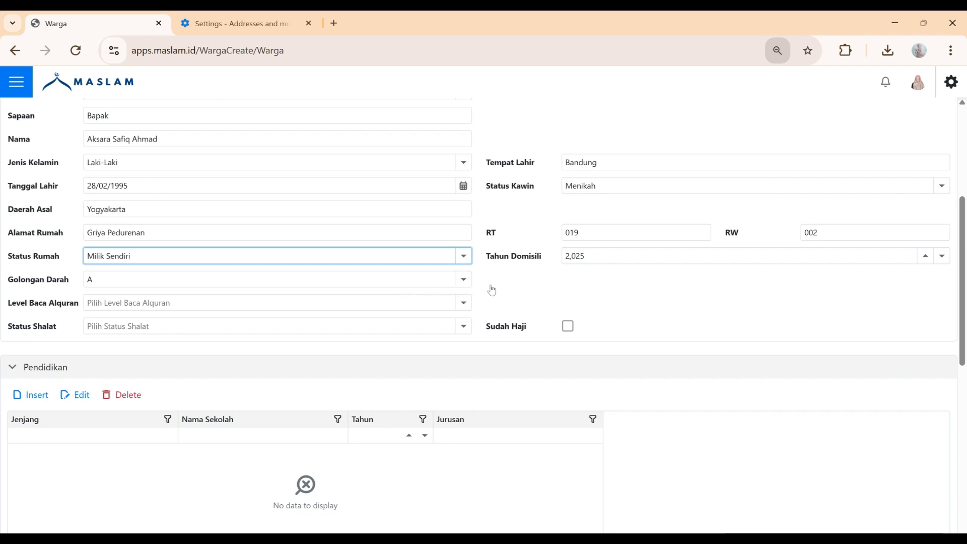
click(951, 258)
click(950, 259)
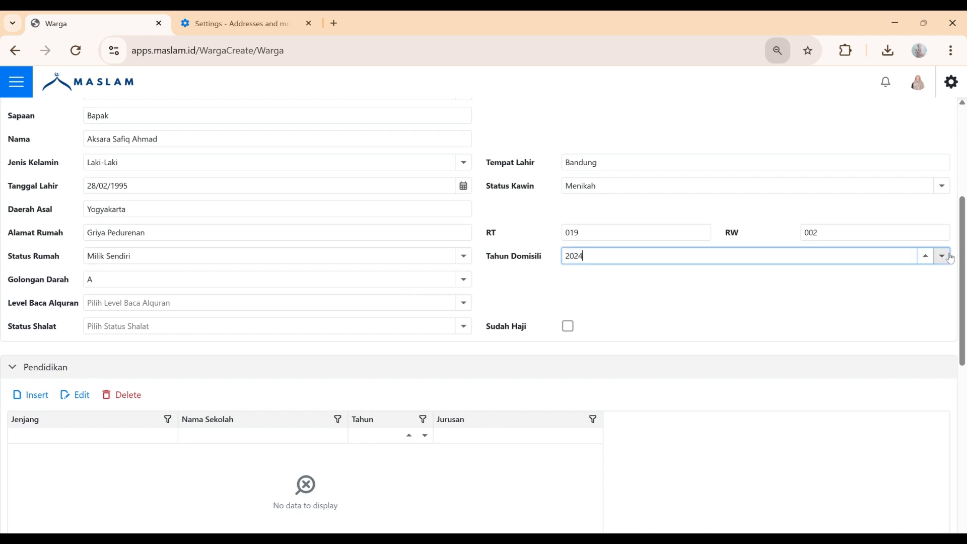
click(949, 259)
click(946, 258)
click(927, 257)
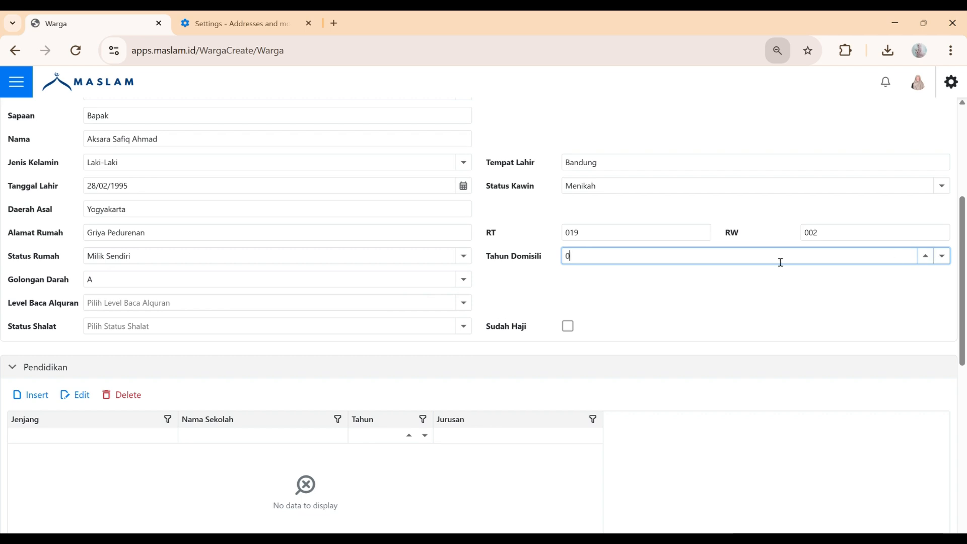
drag(731, 259, 544, 261)
text(2022)
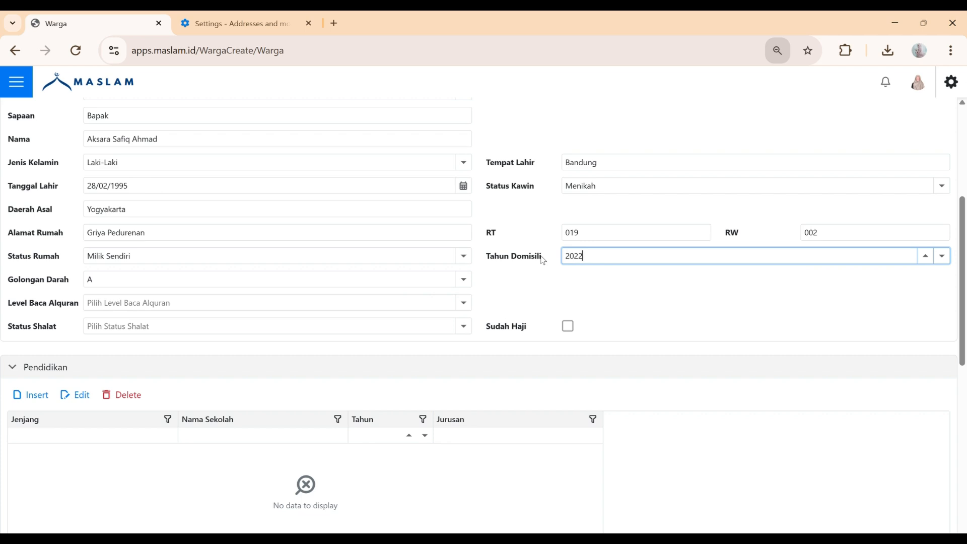
click(466, 282)
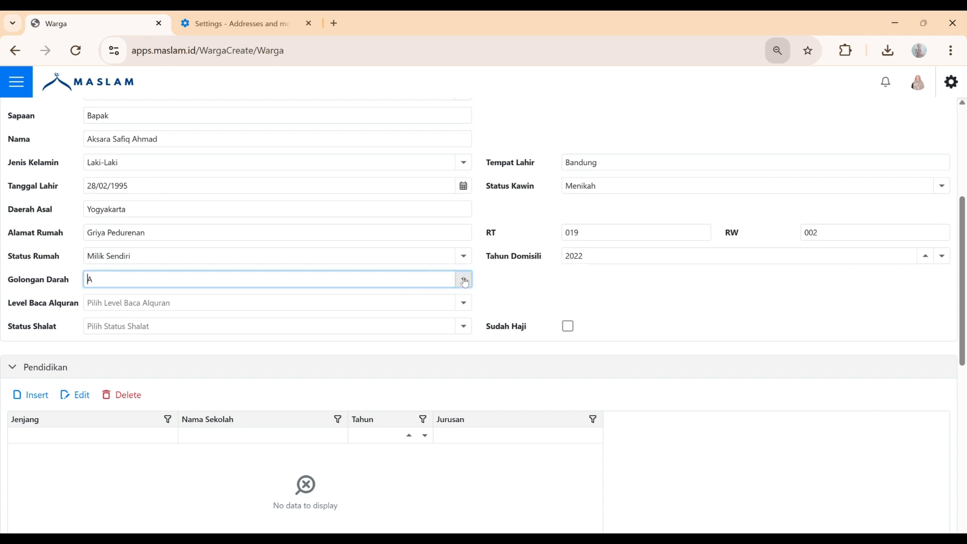
Choose Golongan Darah AB, Lancar Baca AL Quran dengan Tajwid, Shalat Rutin, and tick Sudah Haji
click(465, 280)
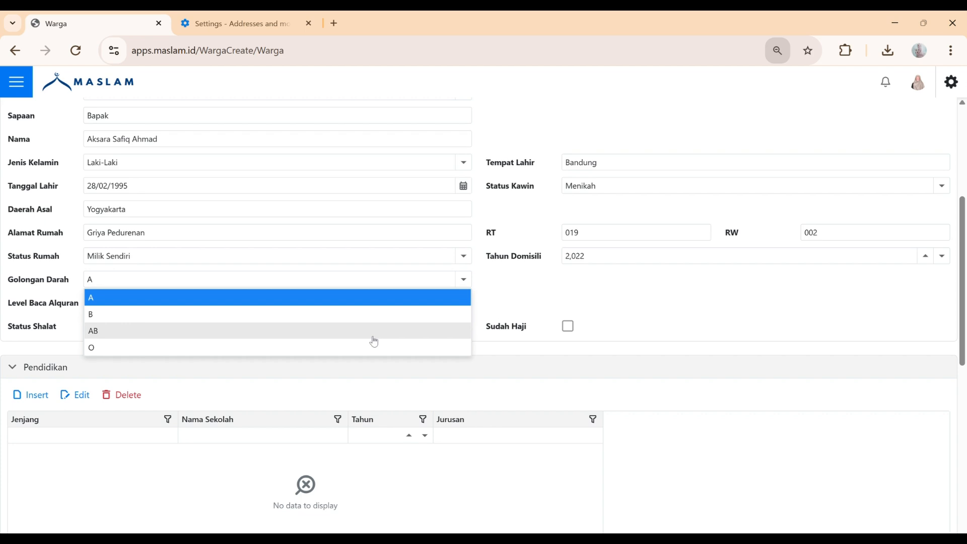
click(374, 339)
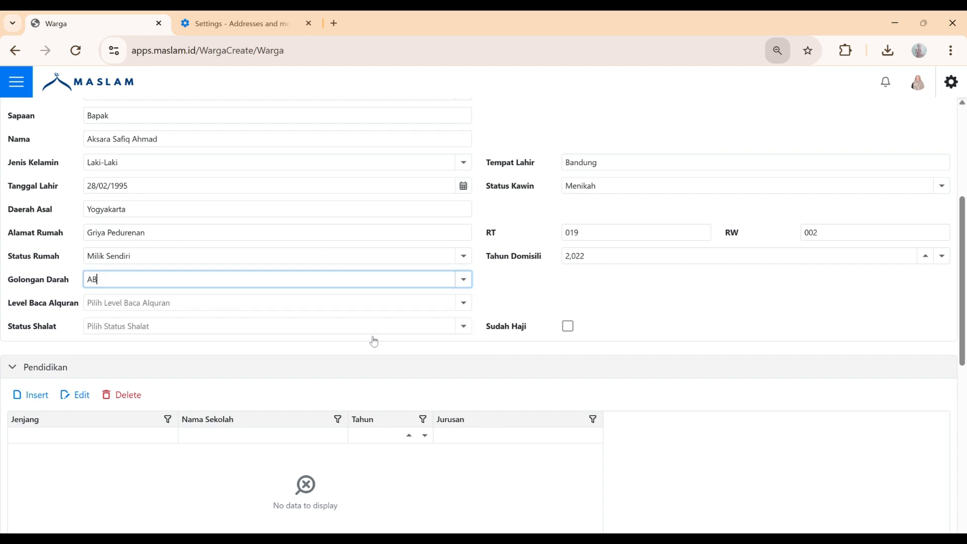
click(470, 311)
click(470, 314)
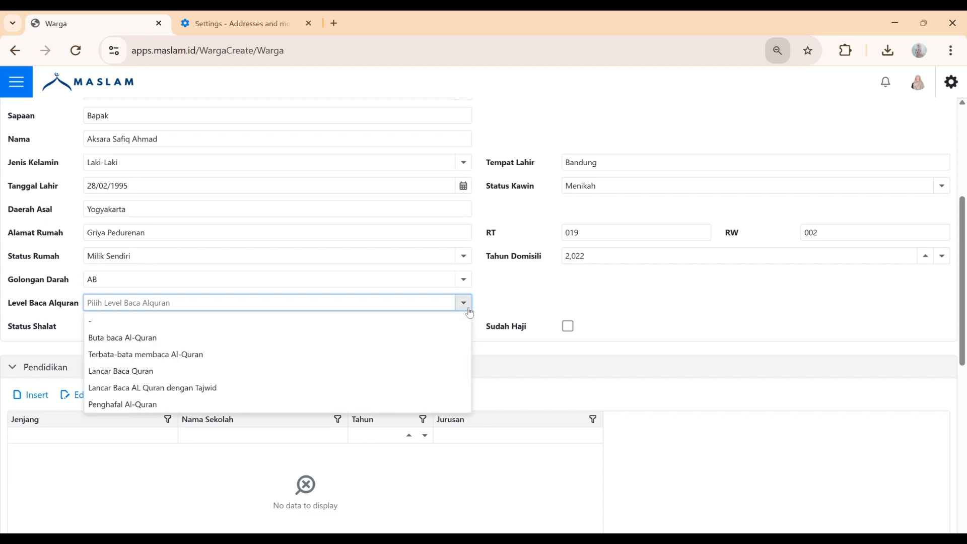
click(419, 397)
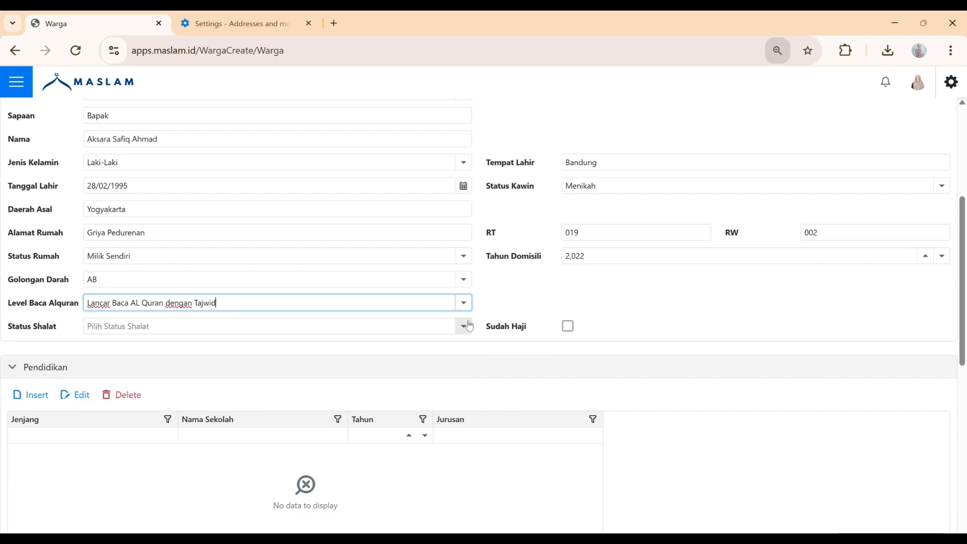
click(471, 328)
click(471, 328)
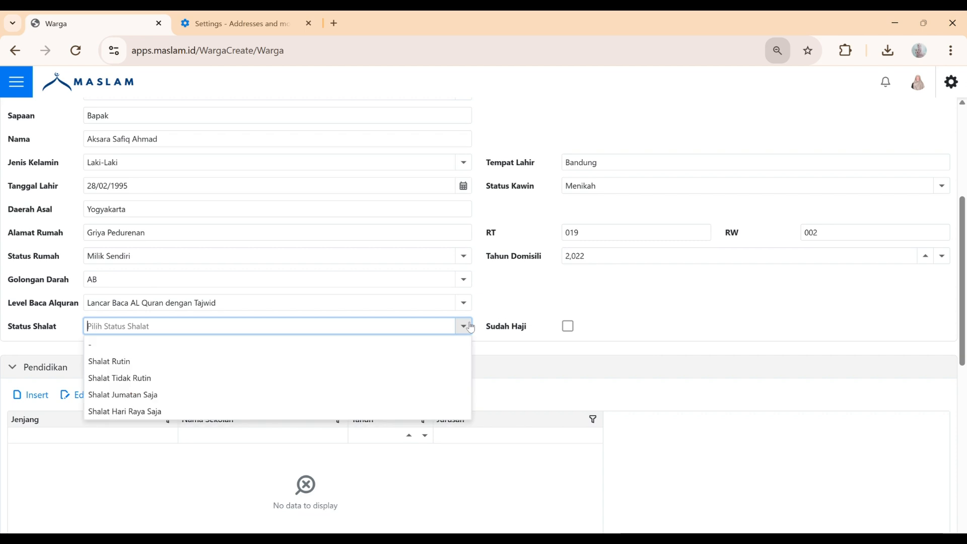
click(444, 365)
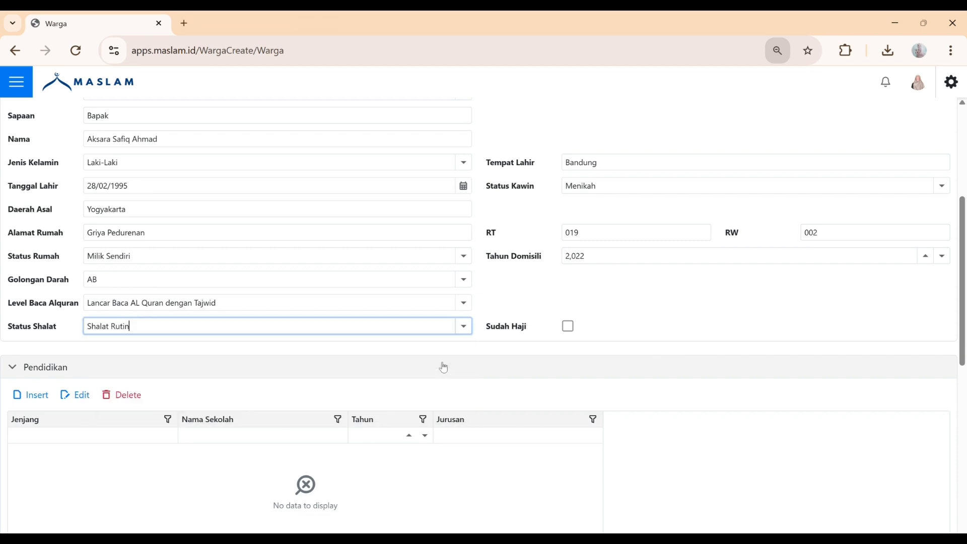
click(571, 332)
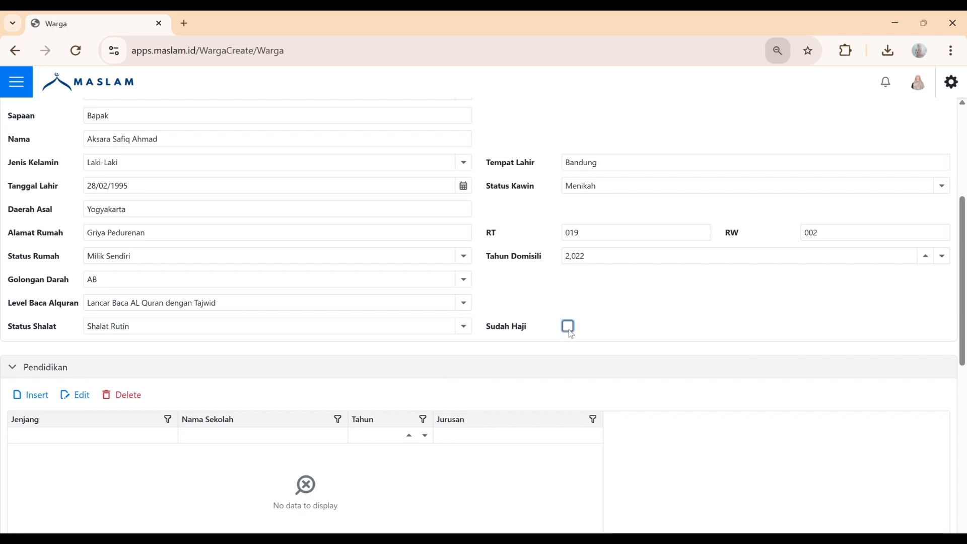
scroll(571, 334, down, 3)
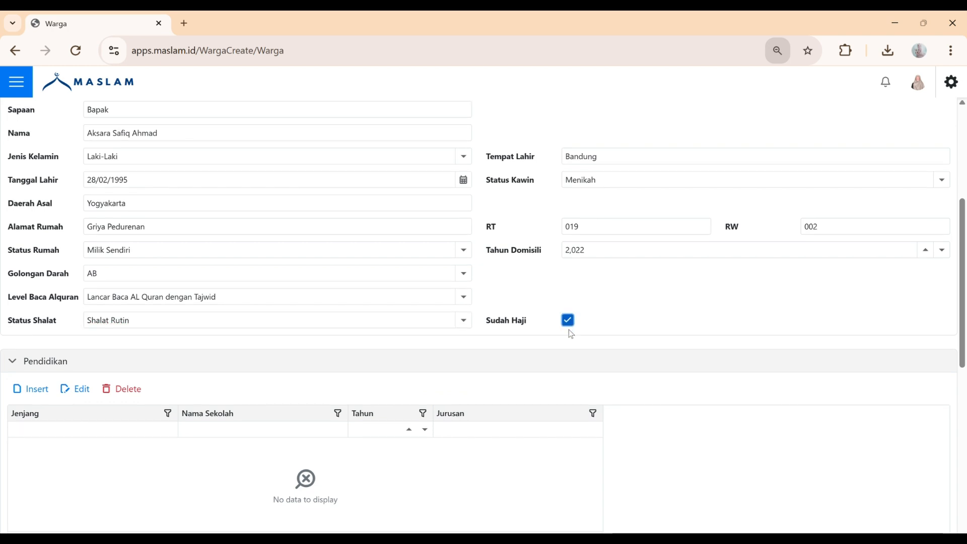
Start a new Pendidikan entry with Jenjang S1
scroll(573, 336, down, 1)
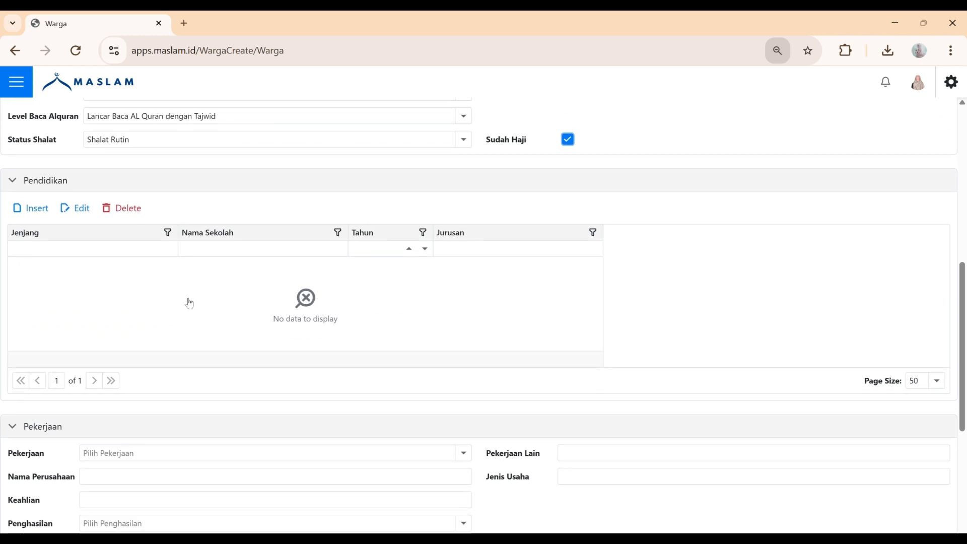
click(41, 217)
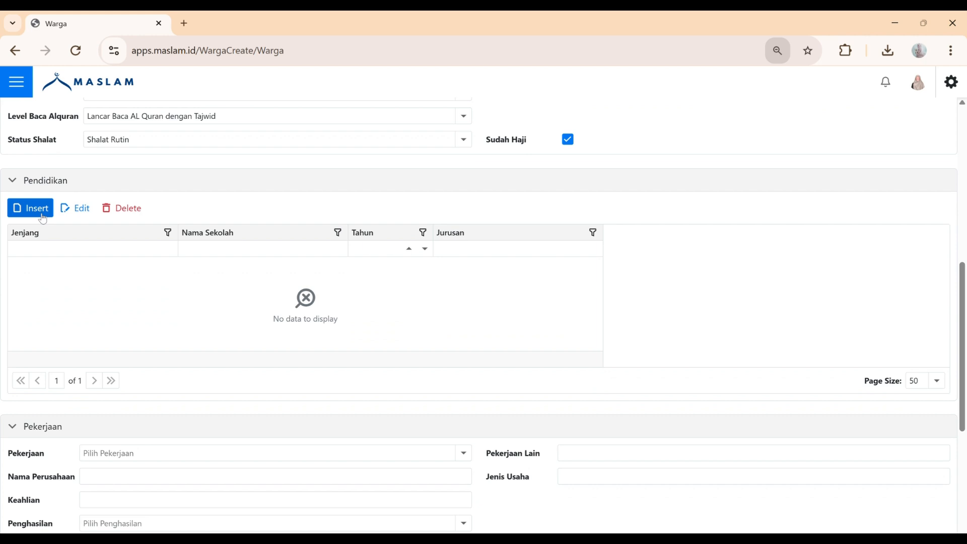
click(42, 218)
click(609, 273)
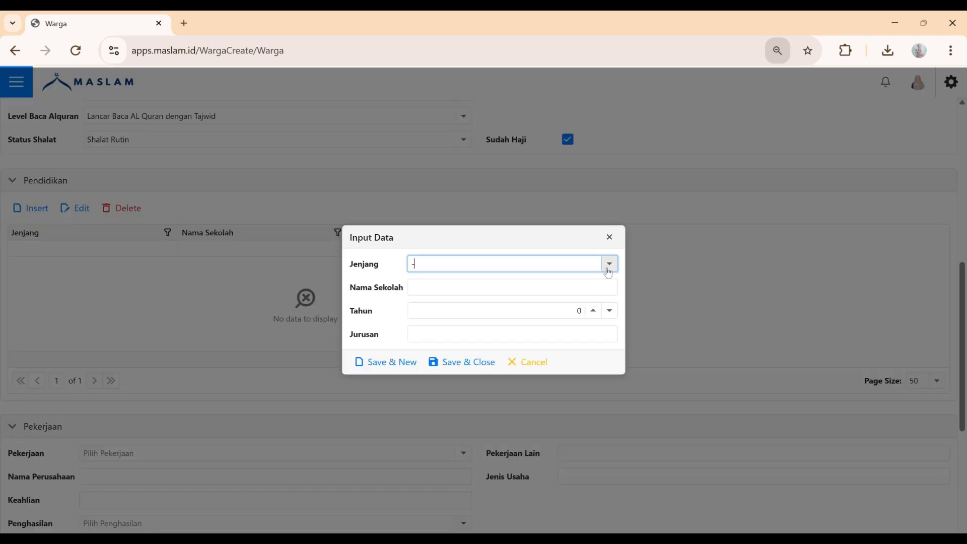
click(617, 269)
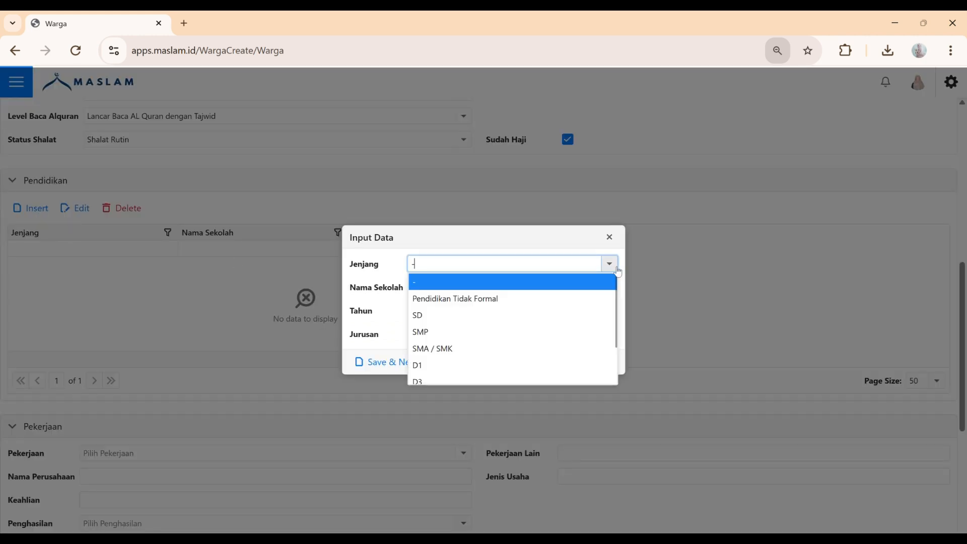
scroll(549, 332, down, 1)
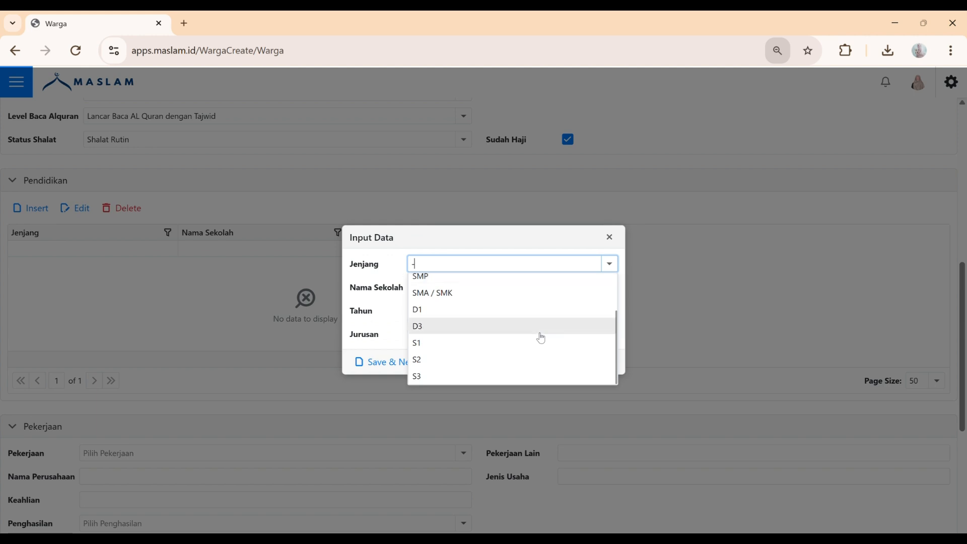
click(488, 347)
Enter Institut Pertanian Bogor, year 2016, Jurusan Ilmu Komputer, and Save & Close the entry
click(485, 297)
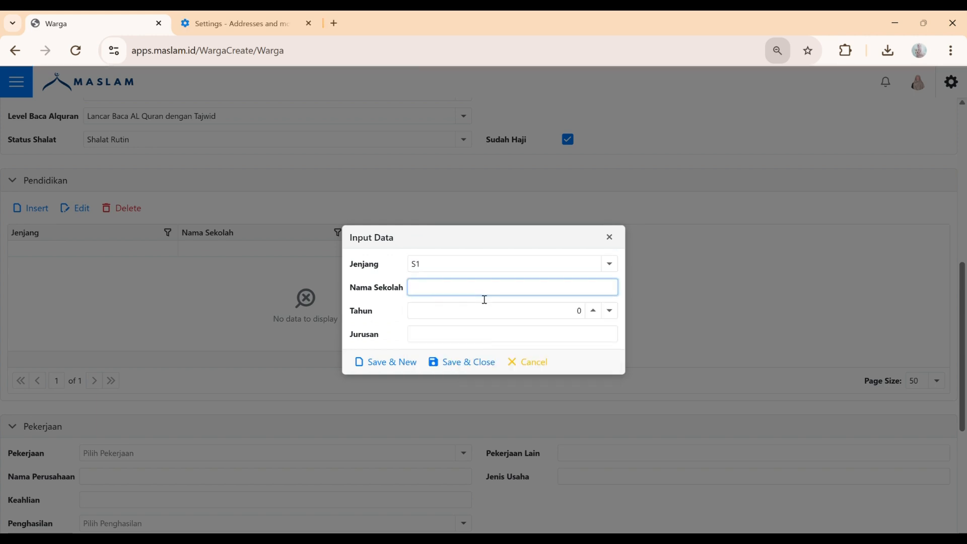
text(Institut Pertanian B)
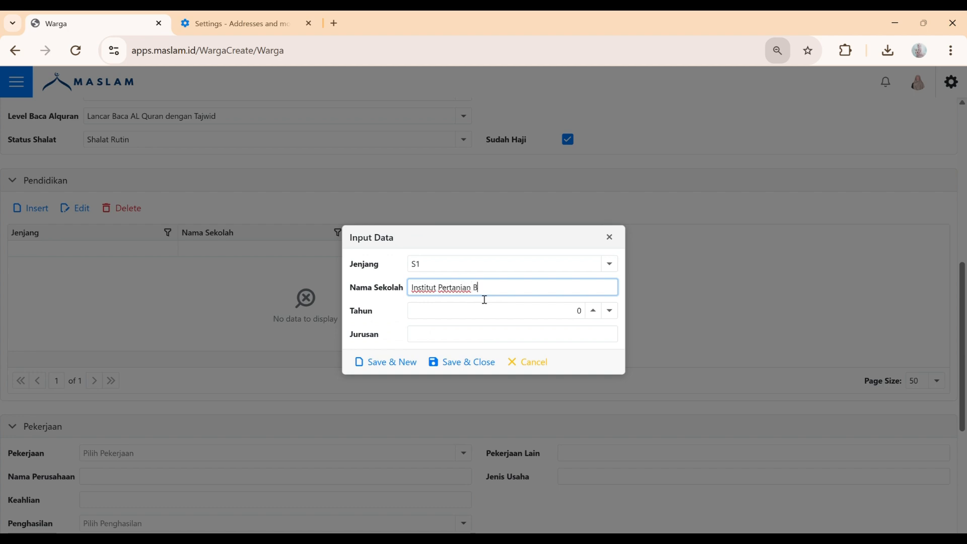
text(ogor)
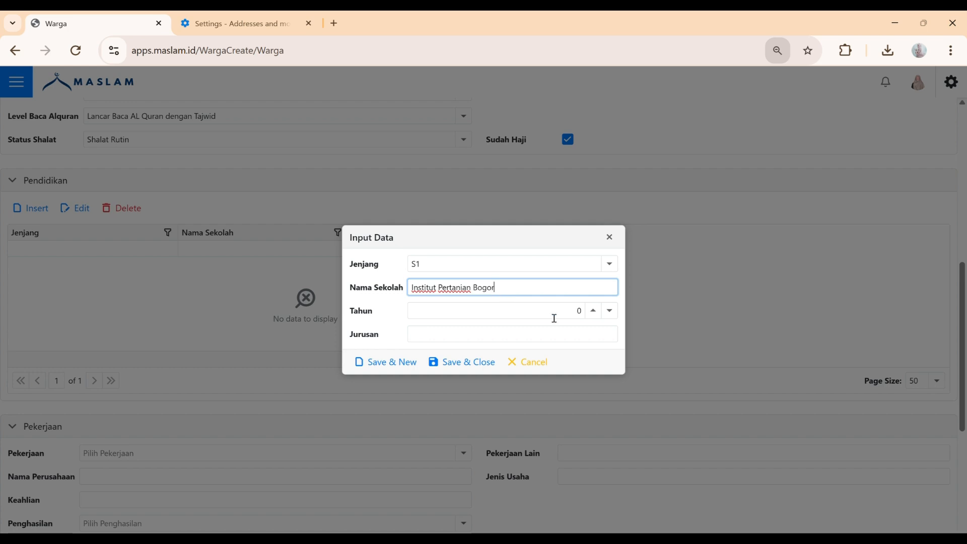
click(595, 315)
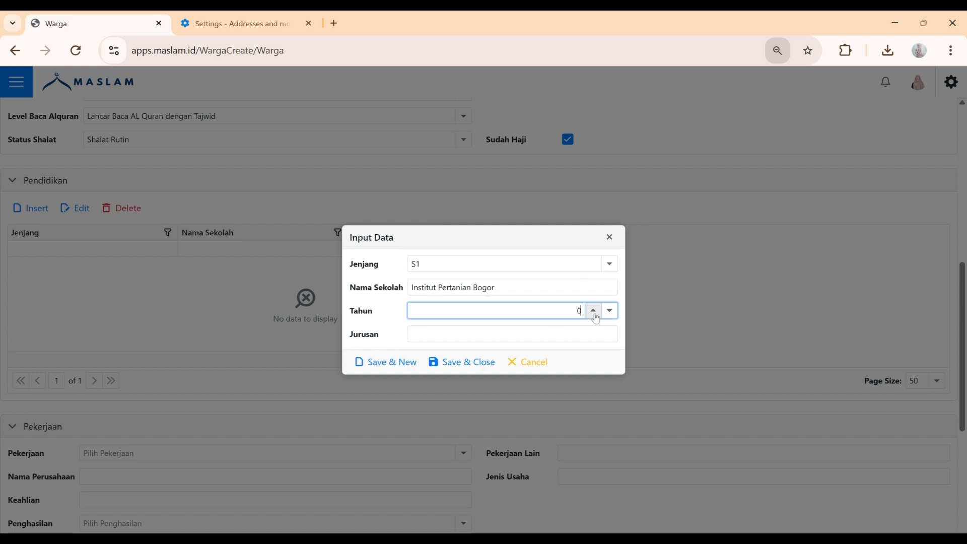
click(595, 312)
text(2016)
click(538, 340)
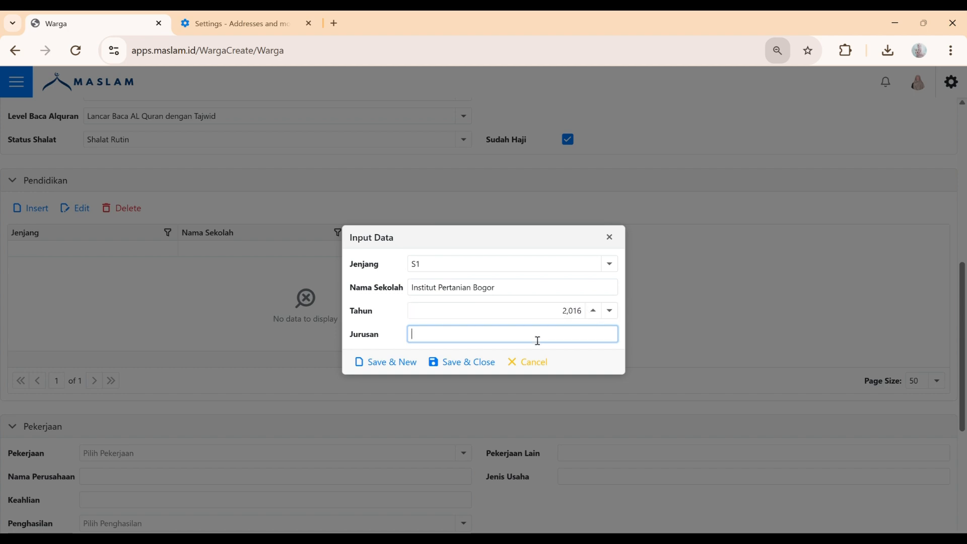
text(Ilmu Komputer)
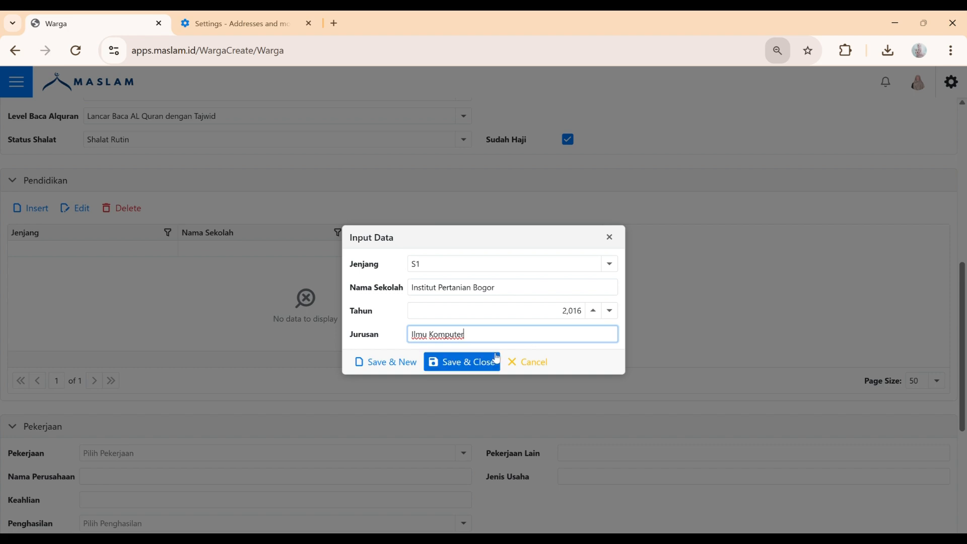
click(482, 363)
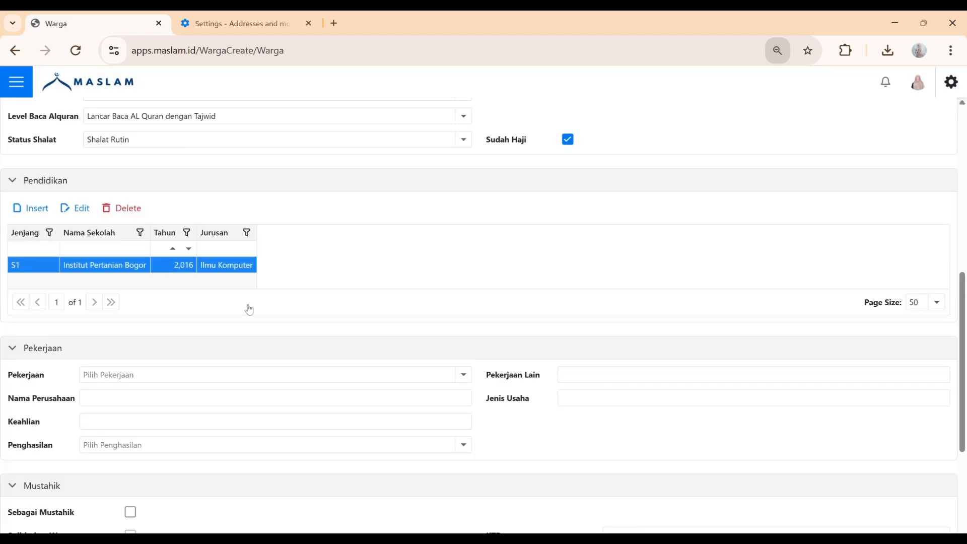
Set the occupation to Karyawan Swasta at PT Yasa Engineering Indonesia
scroll(258, 283, down, 4)
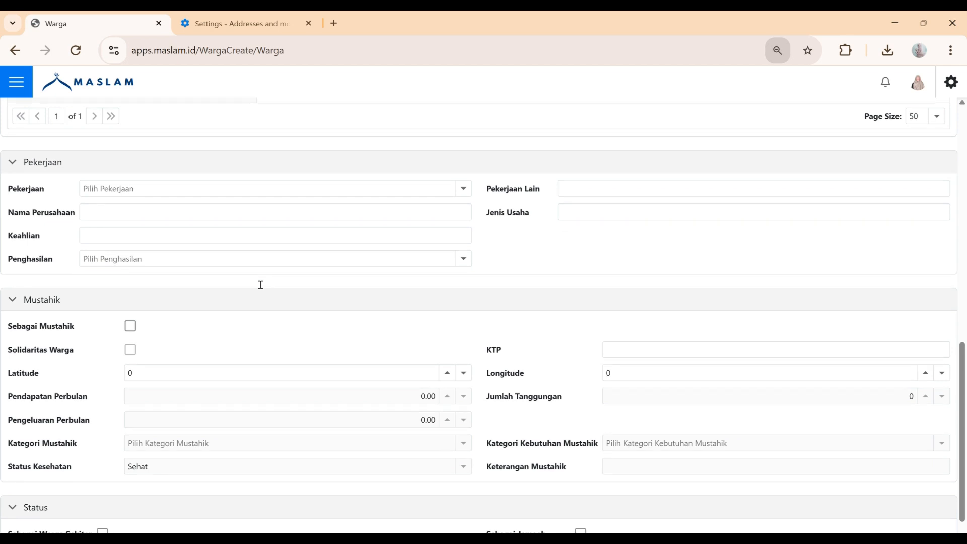
click(470, 195)
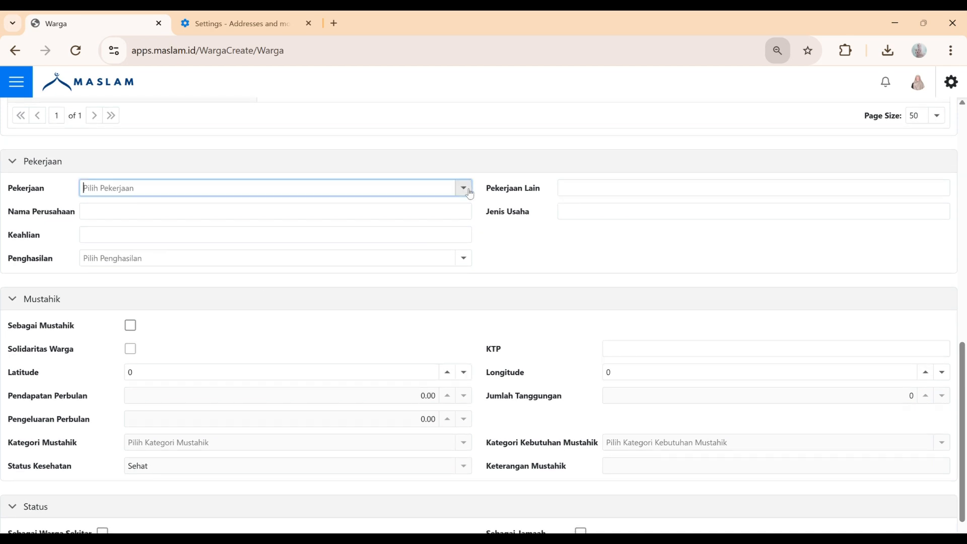
click(464, 190)
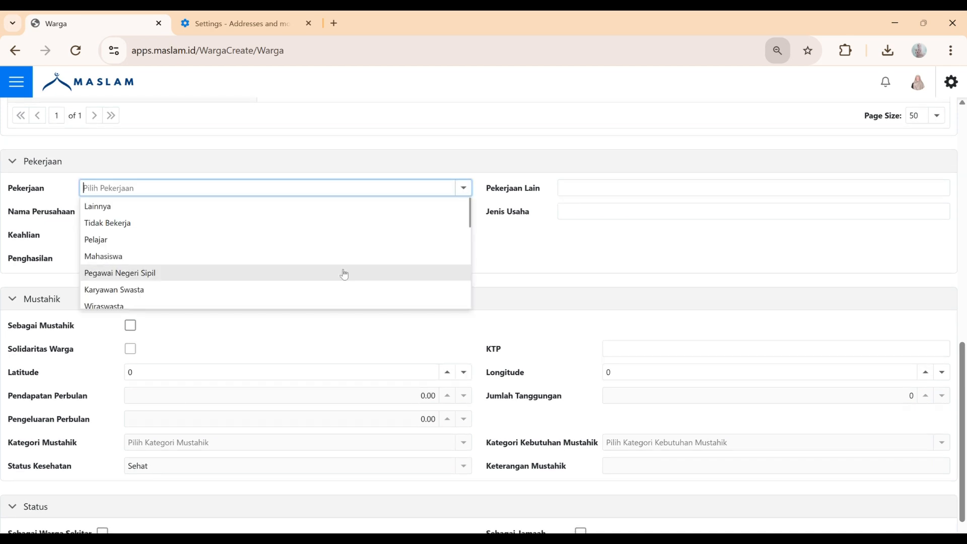
click(234, 291)
click(234, 291)
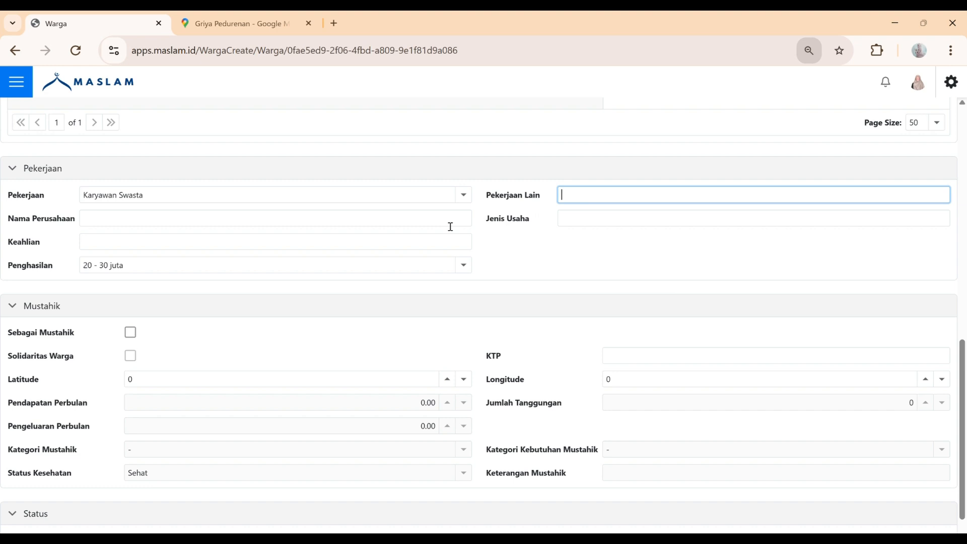
click(392, 220)
text(PT )
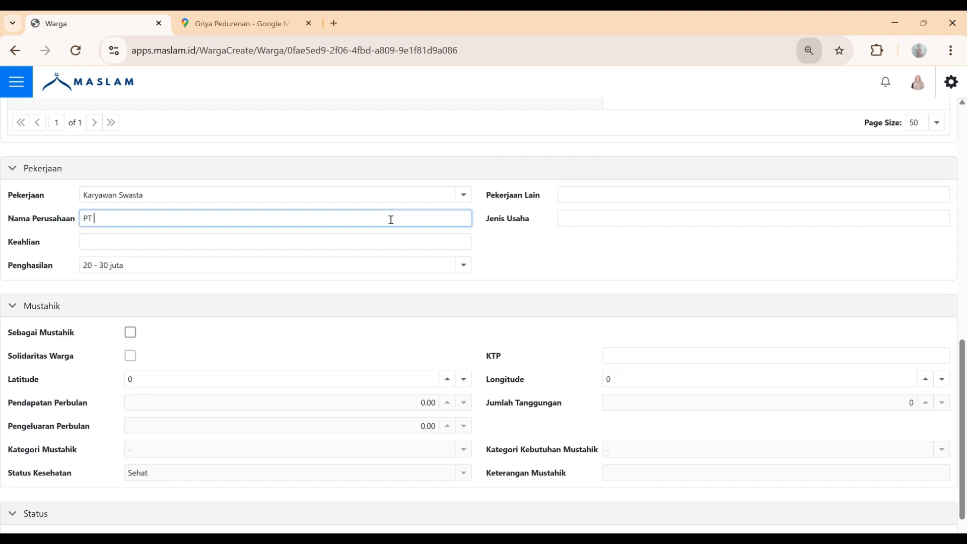
text(Yasa Engineering Indonesia)
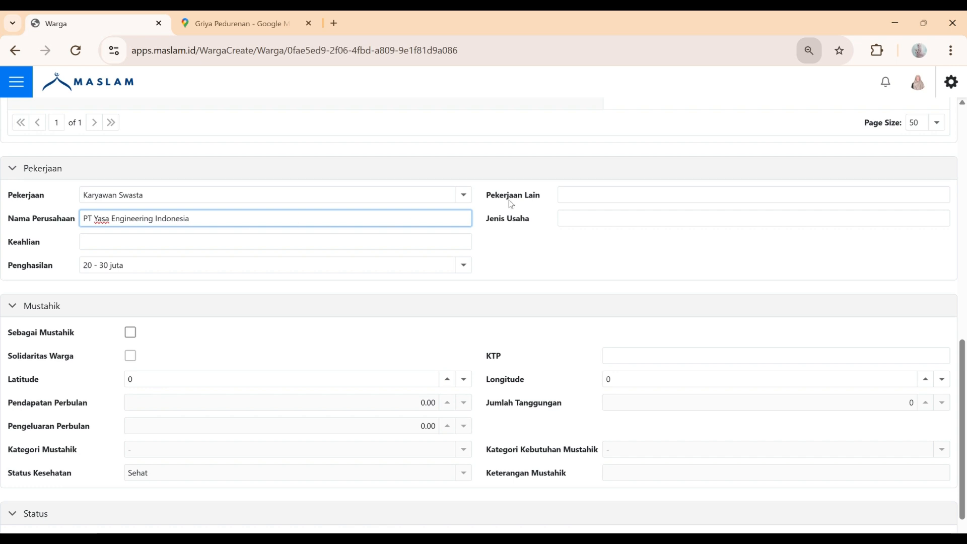
Enter Jenis Usaha Manufaktur, Keahlian IT, and Penghasilan 10 - 20 juta
click(616, 221)
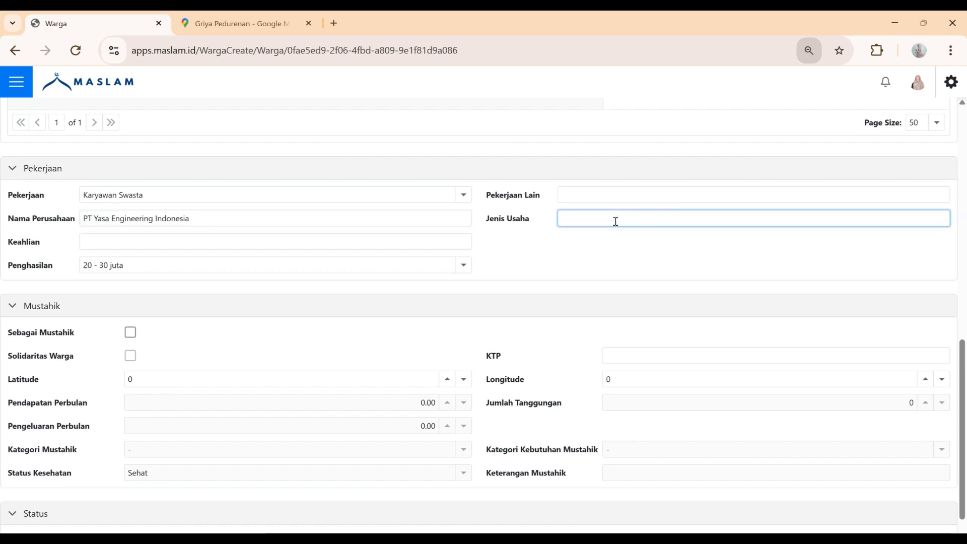
text(Manufaktur)
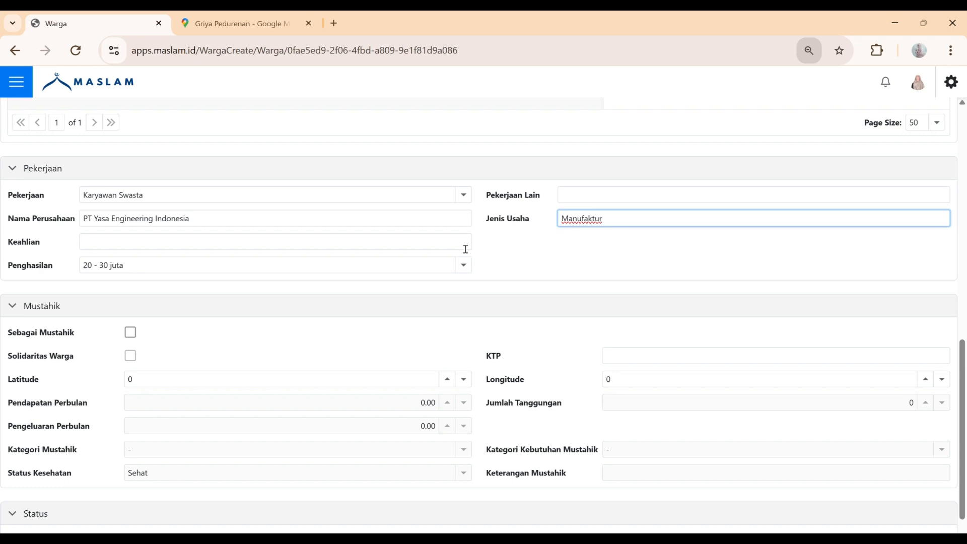
click(465, 249)
text(IT)
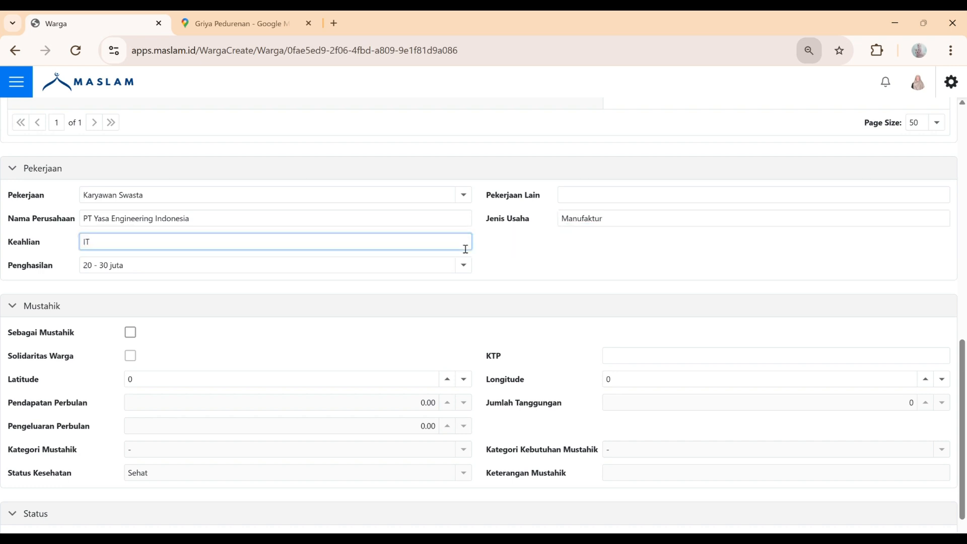
click(464, 265)
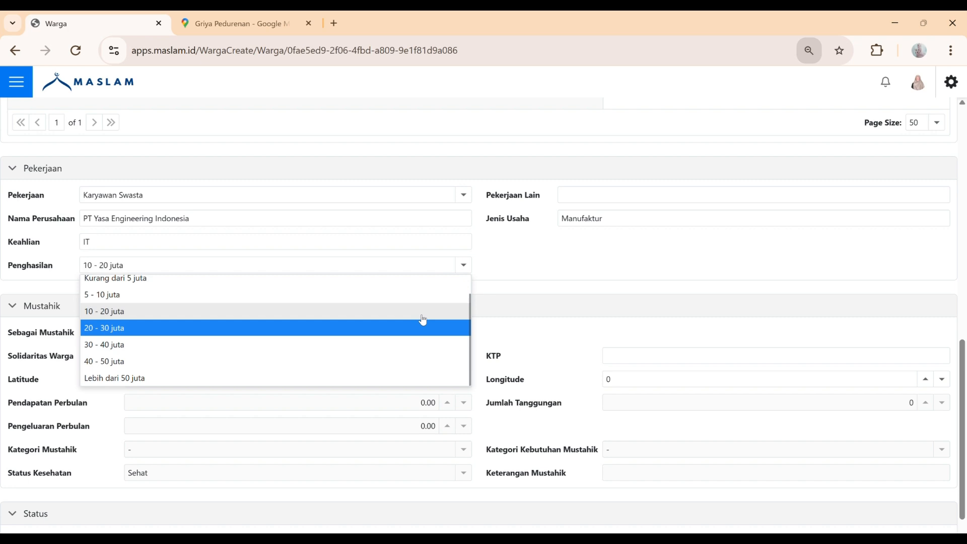
click(423, 318)
scroll(423, 320, down, 3)
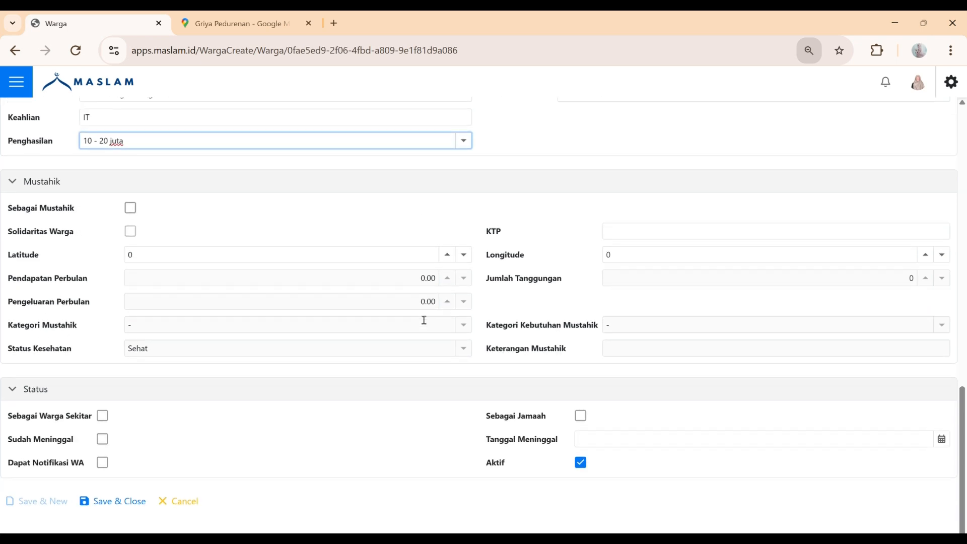
Tick Sebagai Mustahik and Solidaritas Warga, and enter the resident's KTP number
click(131, 210)
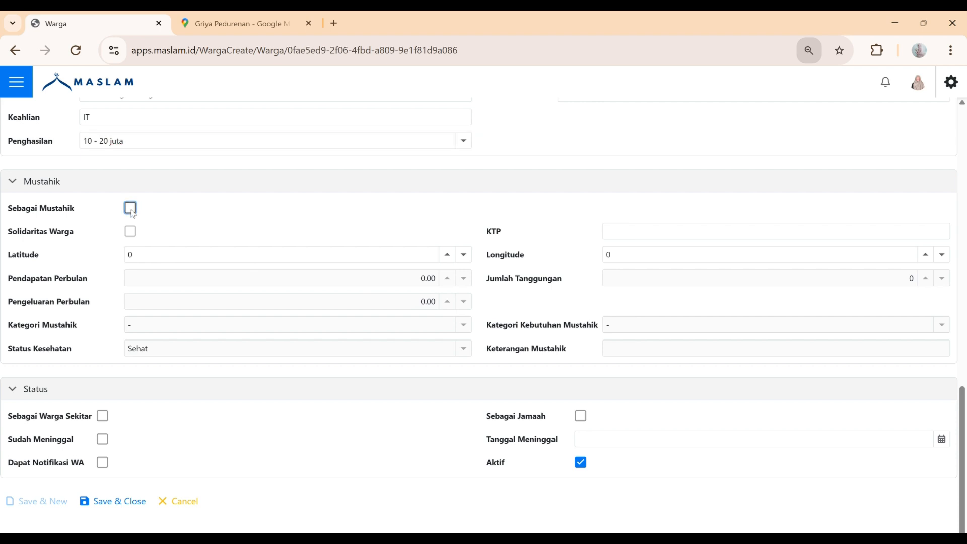
click(131, 209)
click(130, 233)
click(130, 235)
click(657, 233)
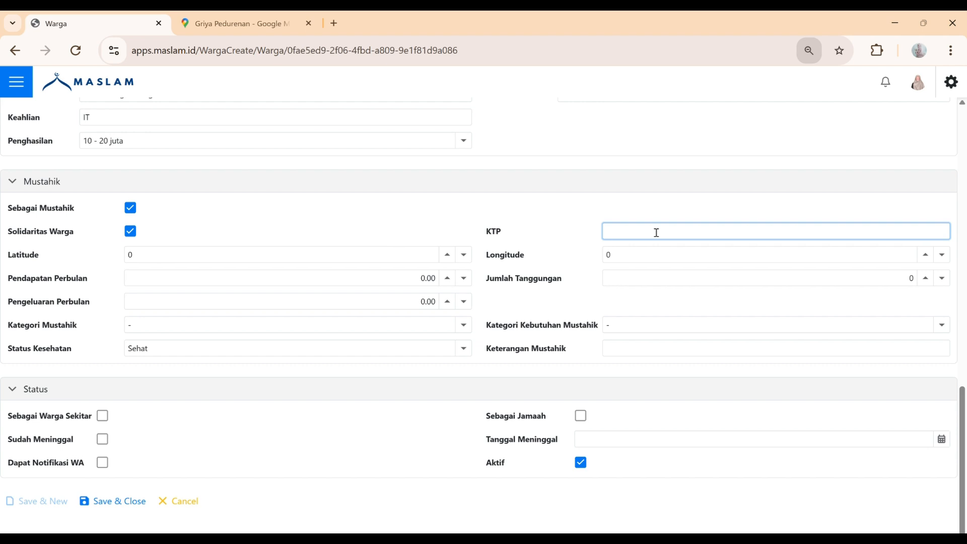
click(426, 258)
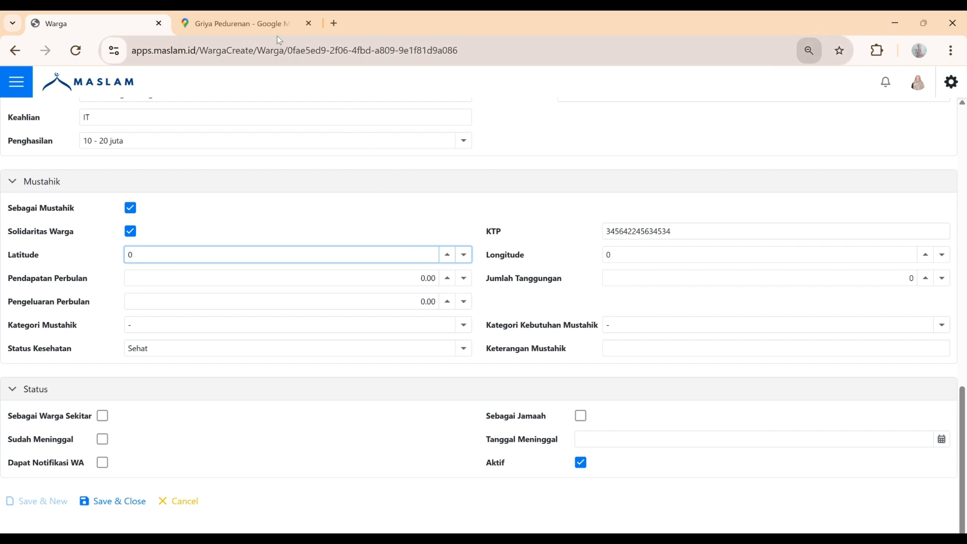
Find Griya Pedurenan in Google Maps and paste its latitude -6.3210587 into Latitude
click(242, 24)
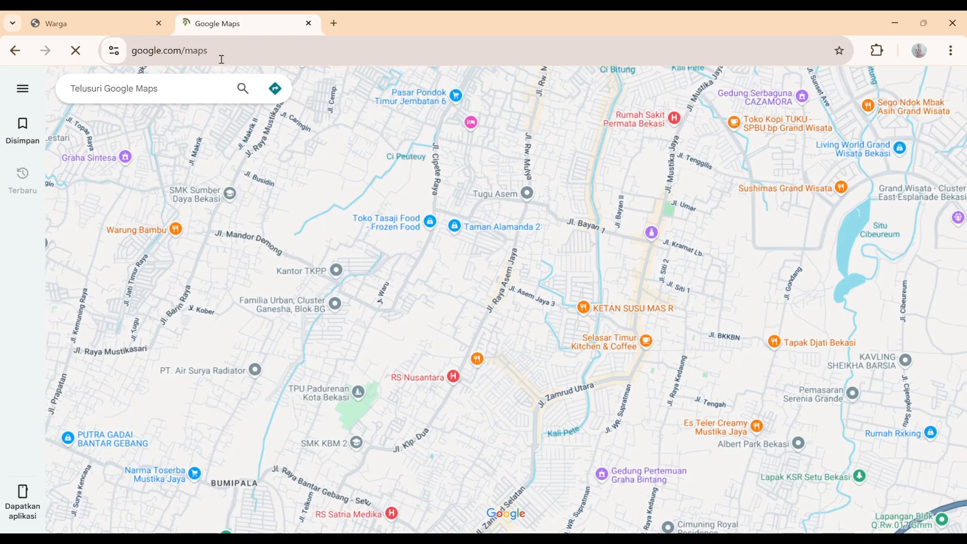
click(200, 94)
text(griya)
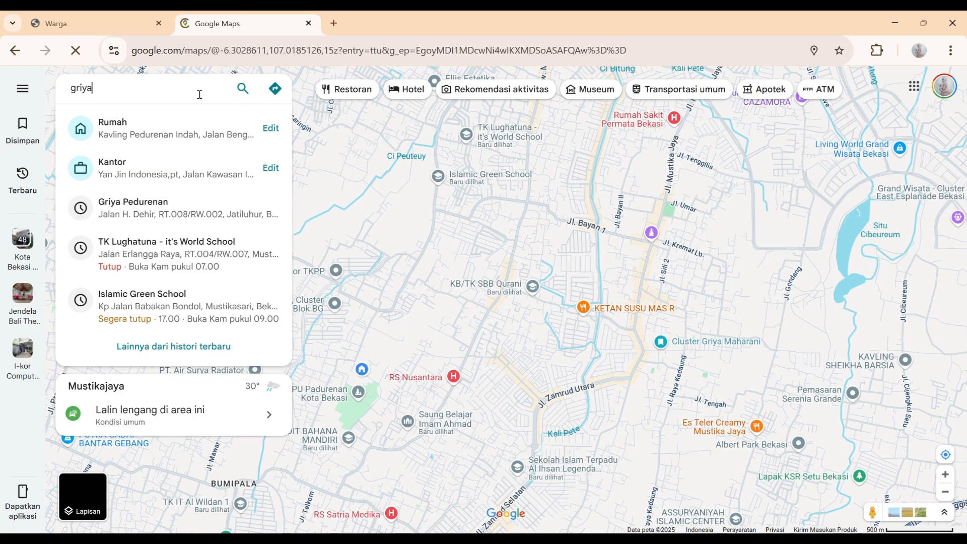
click(189, 123)
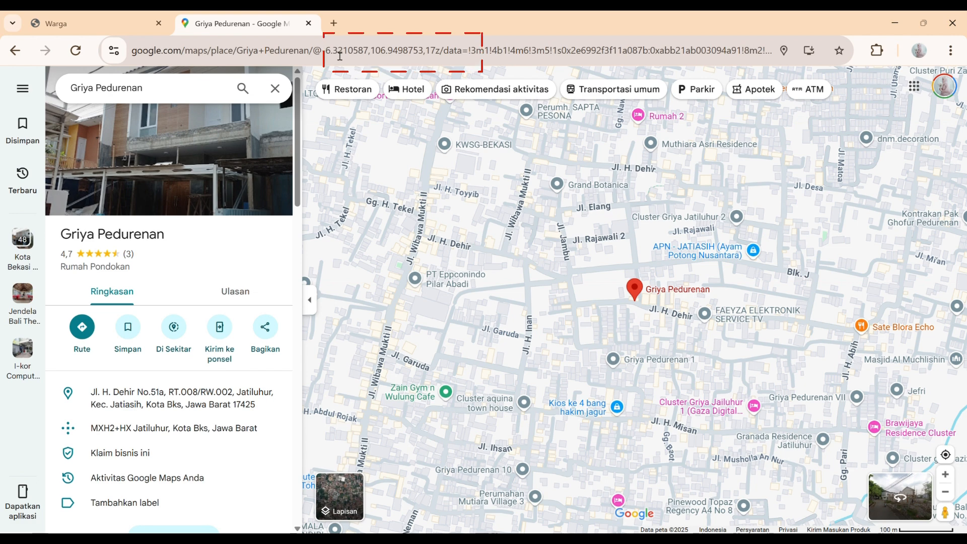
drag(321, 52, 367, 52)
key(ctrl+c)
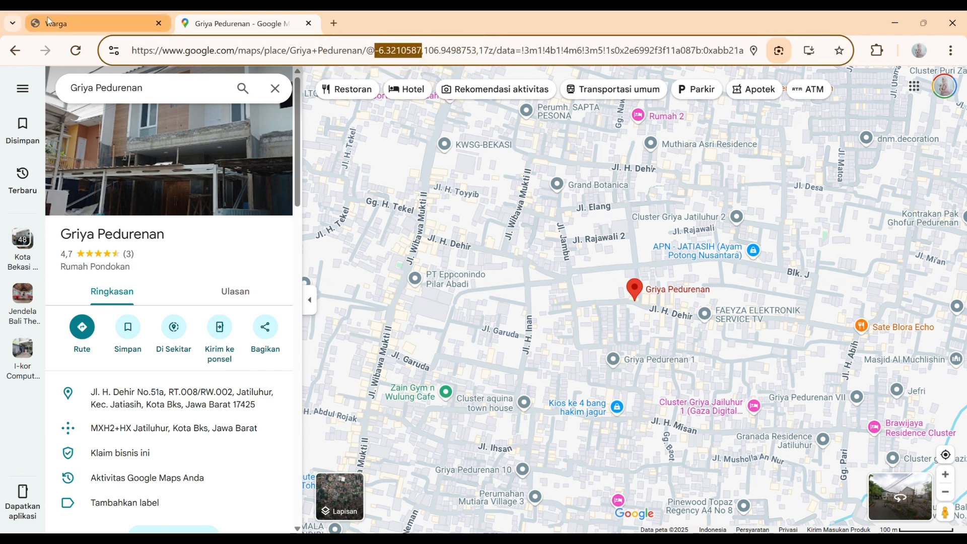
click(96, 24)
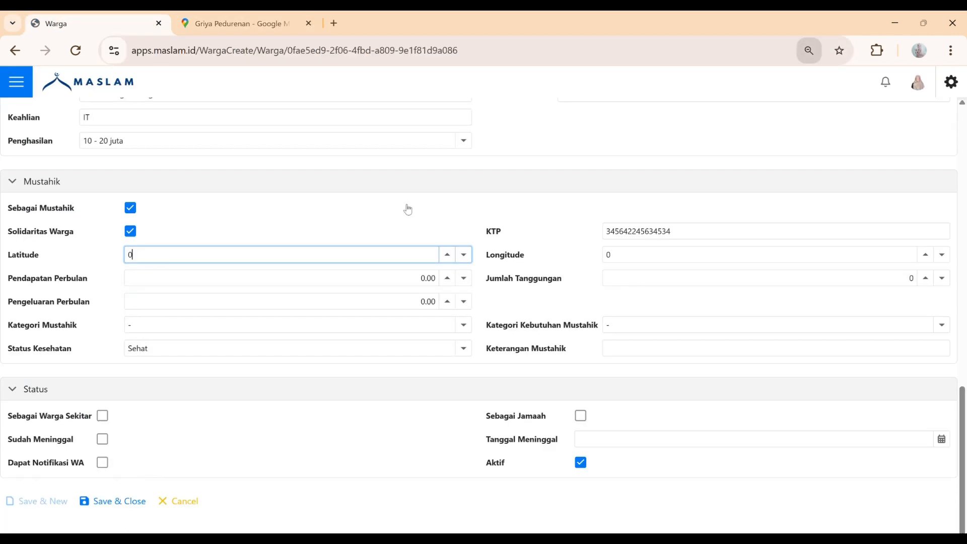
double_click(130, 254)
key(ctrl+v)
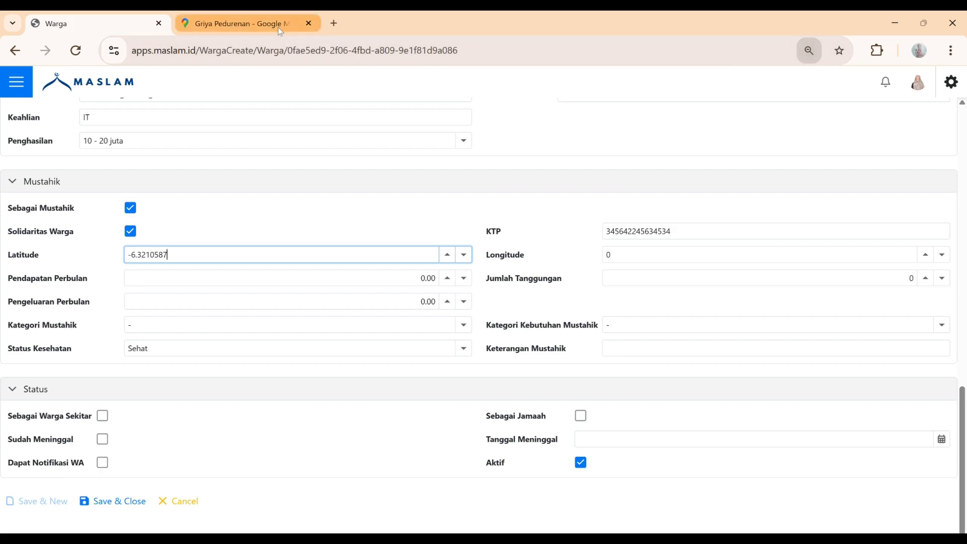
Copy the Griya Pedurenan longitude from the Maps URL
click(236, 24)
drag(432, 55, 465, 58)
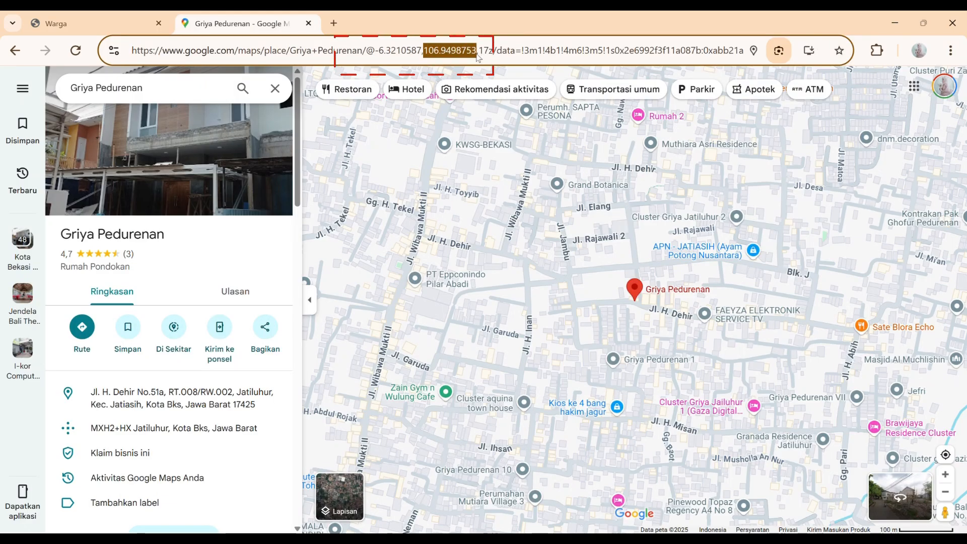
click(69, 14)
Paste 106.9498753 into Longitude and move through the income, dependants and expense fields
click(641, 259)
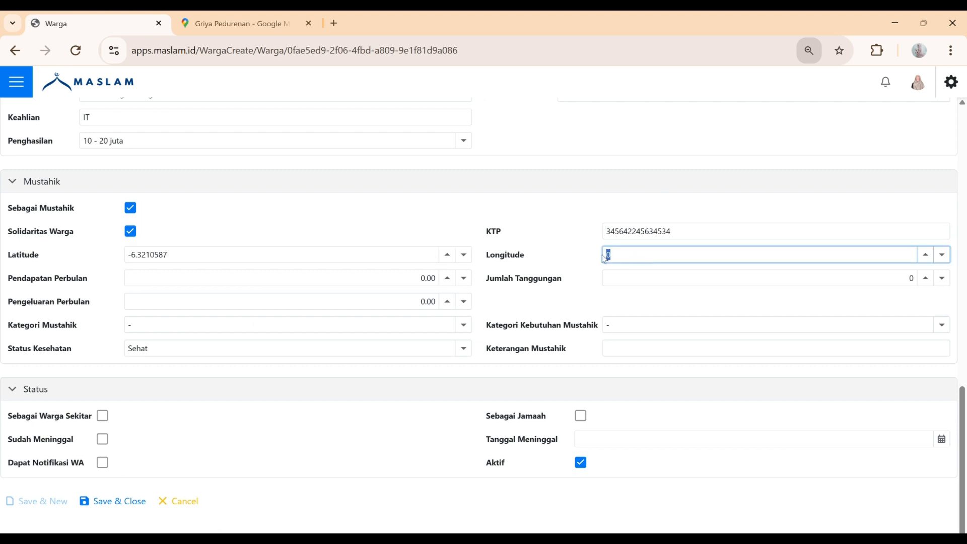
text(106.9498753)
click(425, 283)
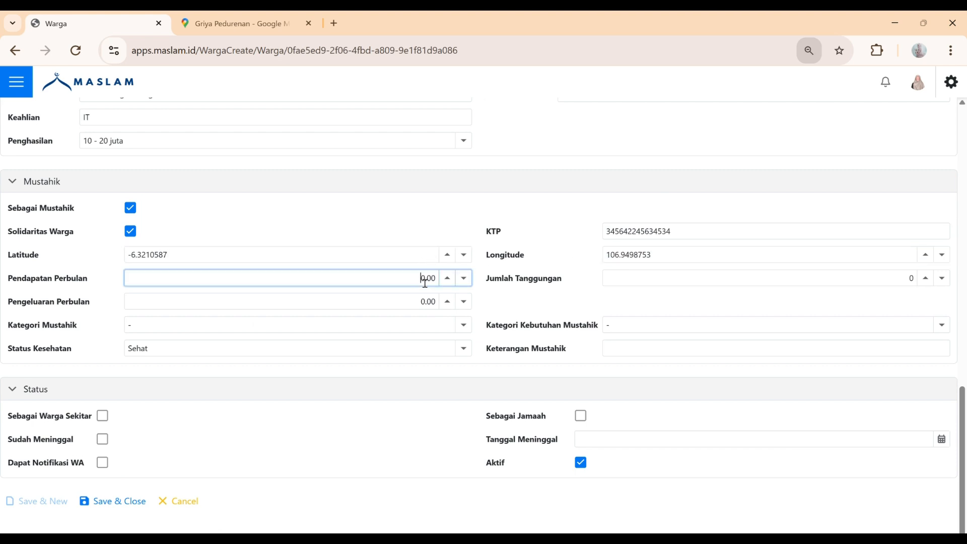
click(616, 284)
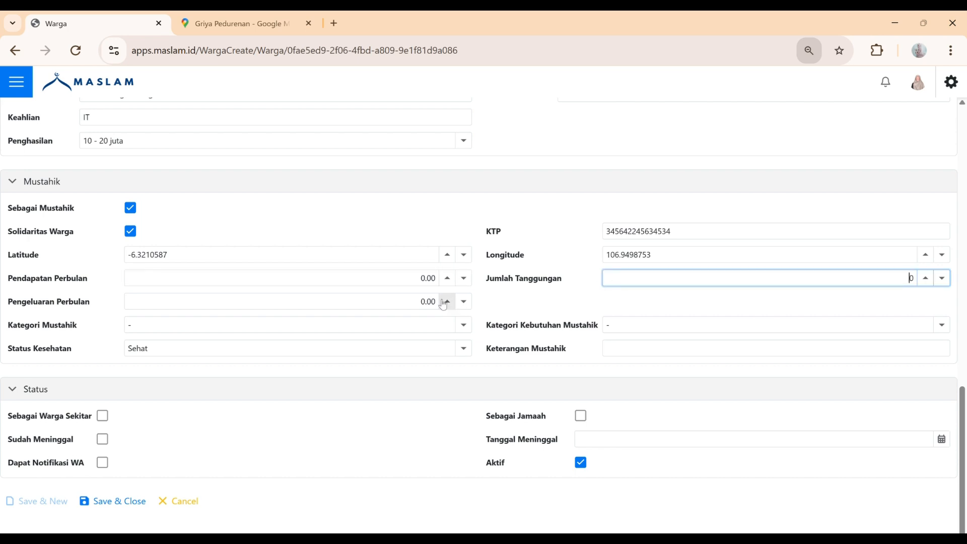
click(414, 310)
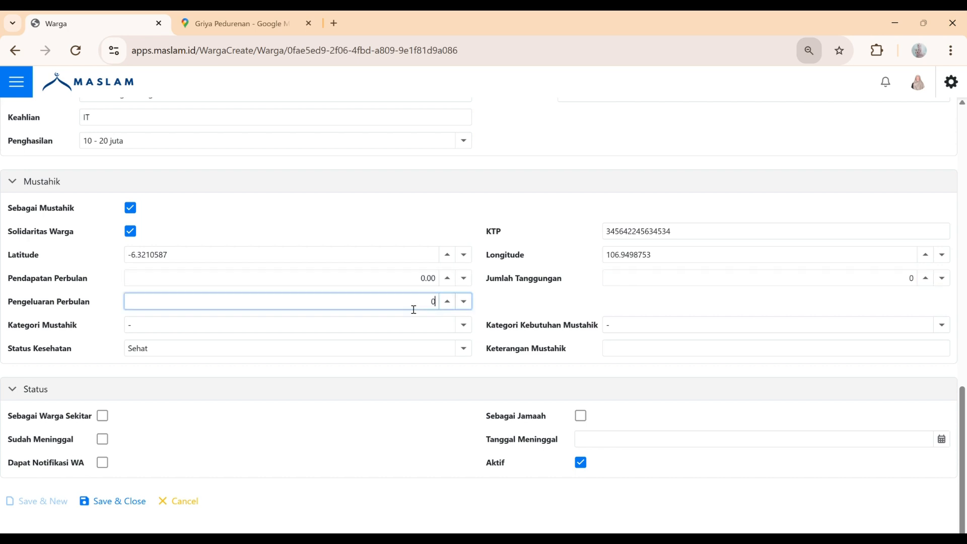
Set Kategori Mustahik to Mu'allaf, leave the need category unset, and keep Status Kesehatan Sehat
click(467, 329)
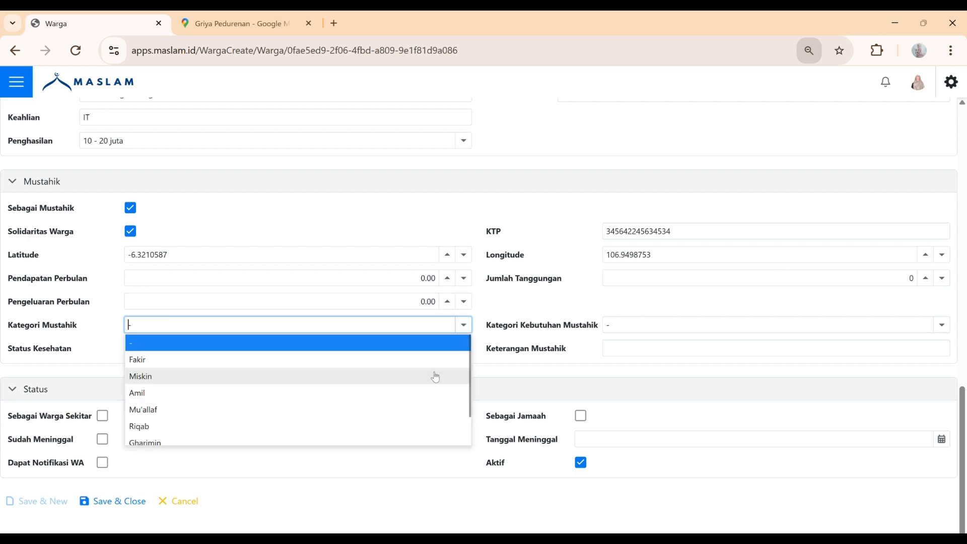
click(419, 412)
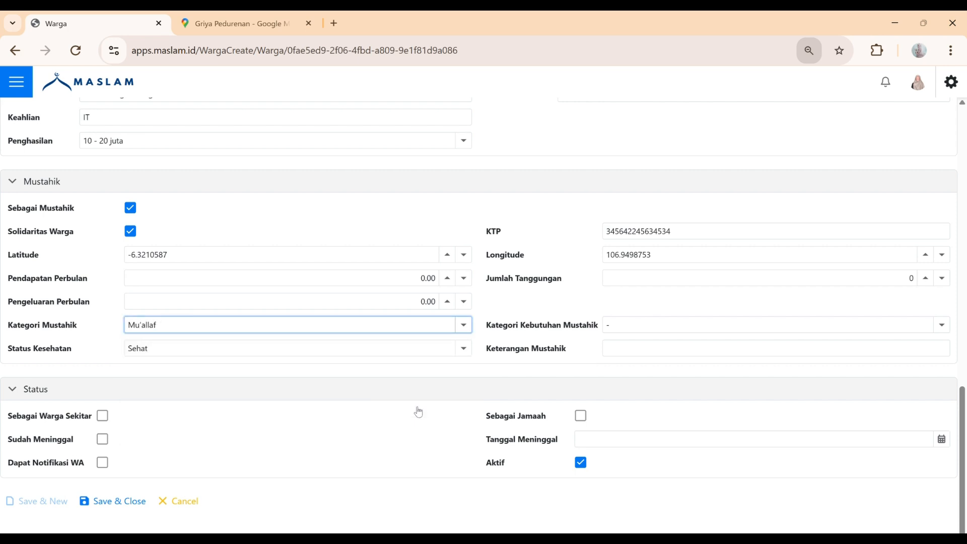
click(943, 325)
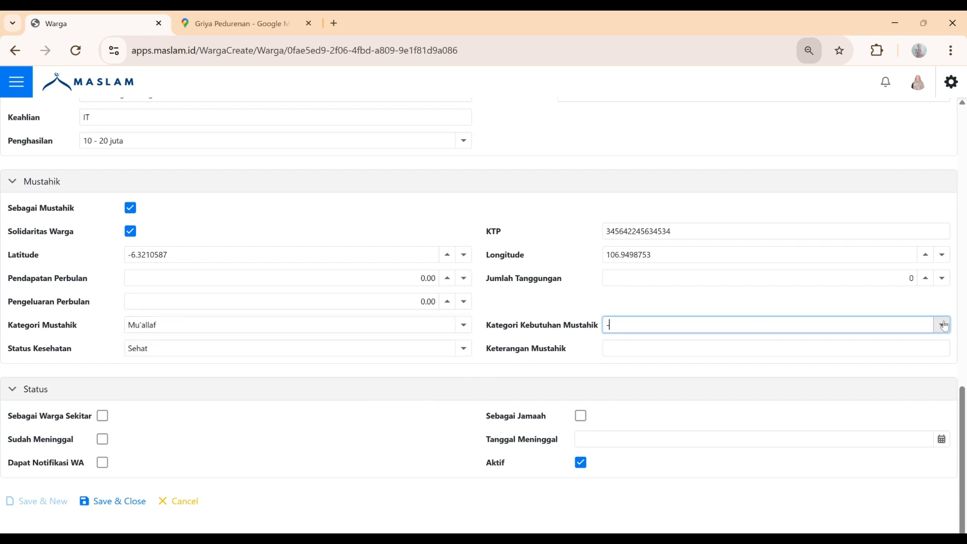
click(943, 326)
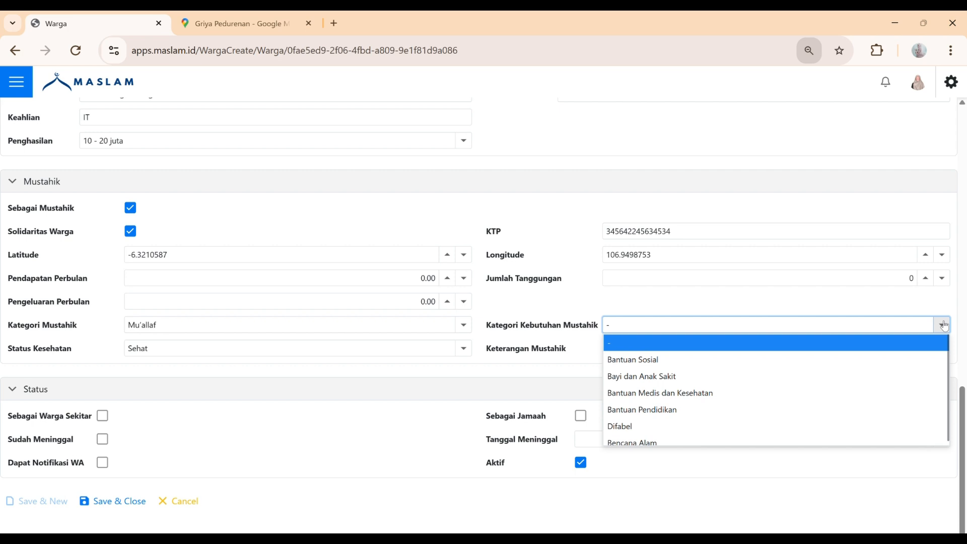
click(888, 347)
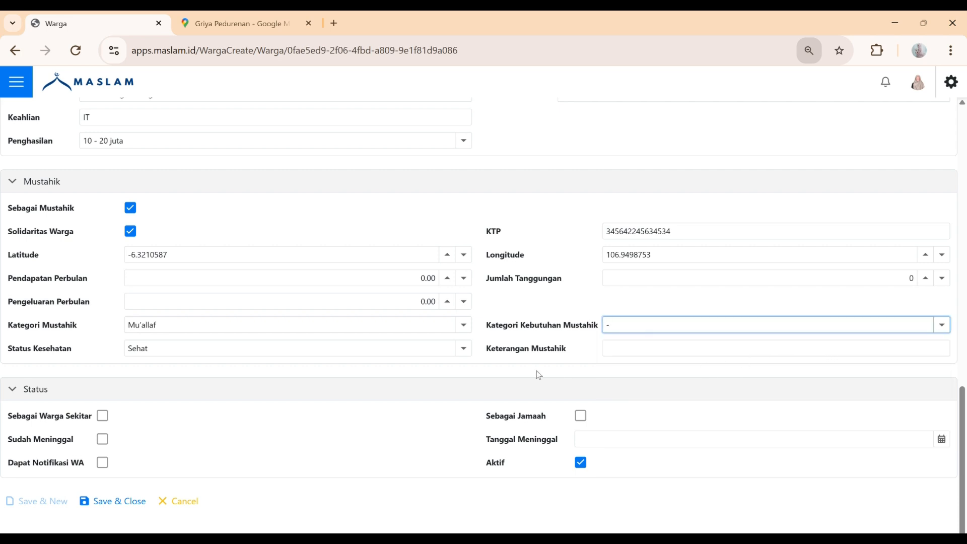
click(468, 357)
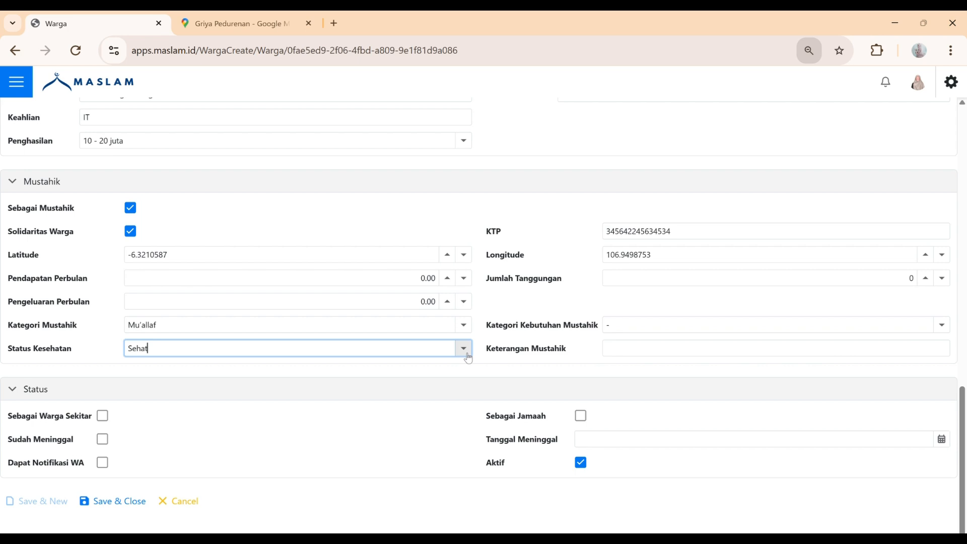
click(466, 355)
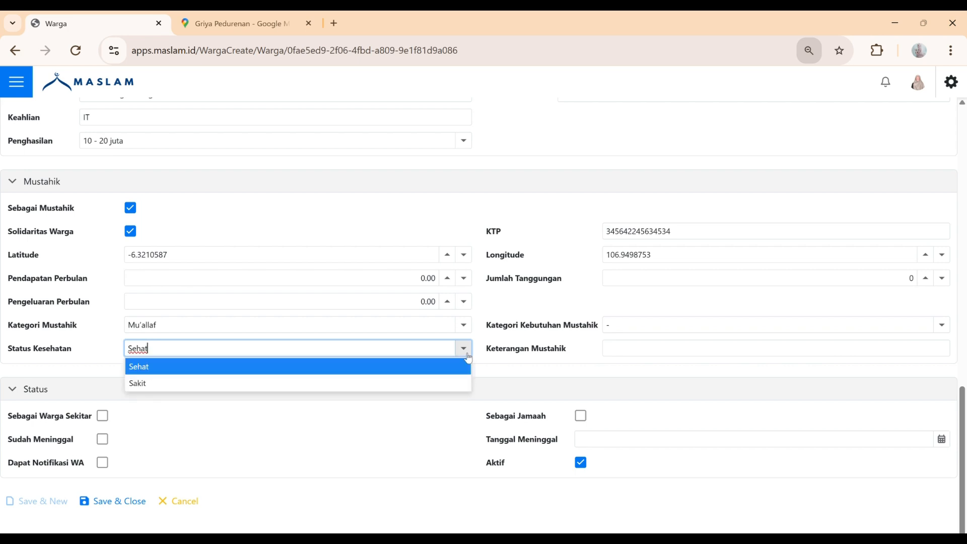
click(439, 371)
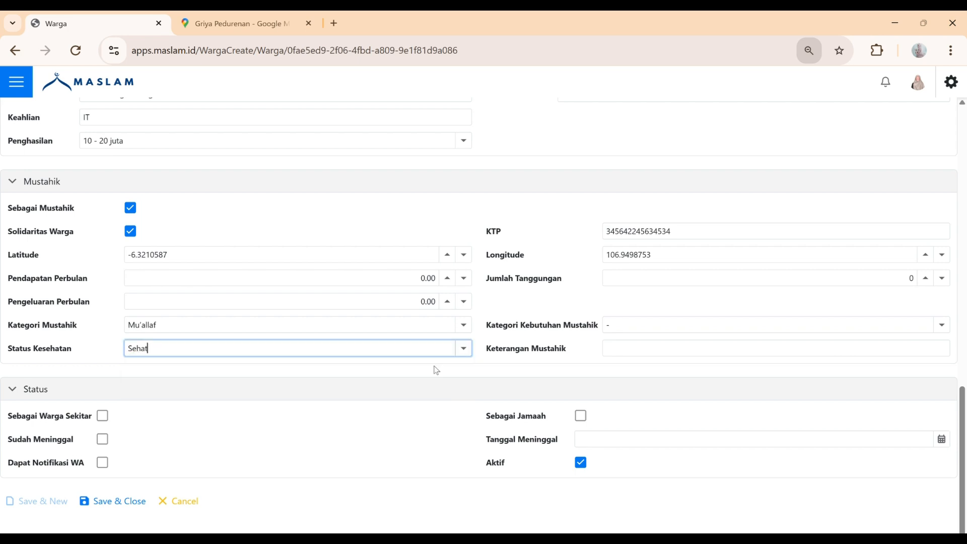
click(674, 354)
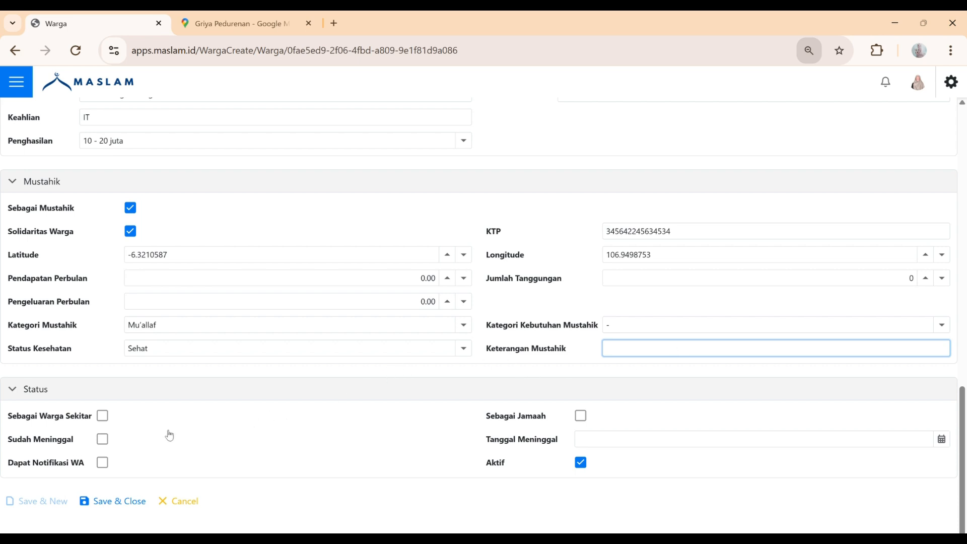
Tick Sebagai Warga Sekitar and Sebagai Jamaah for the new person
click(103, 417)
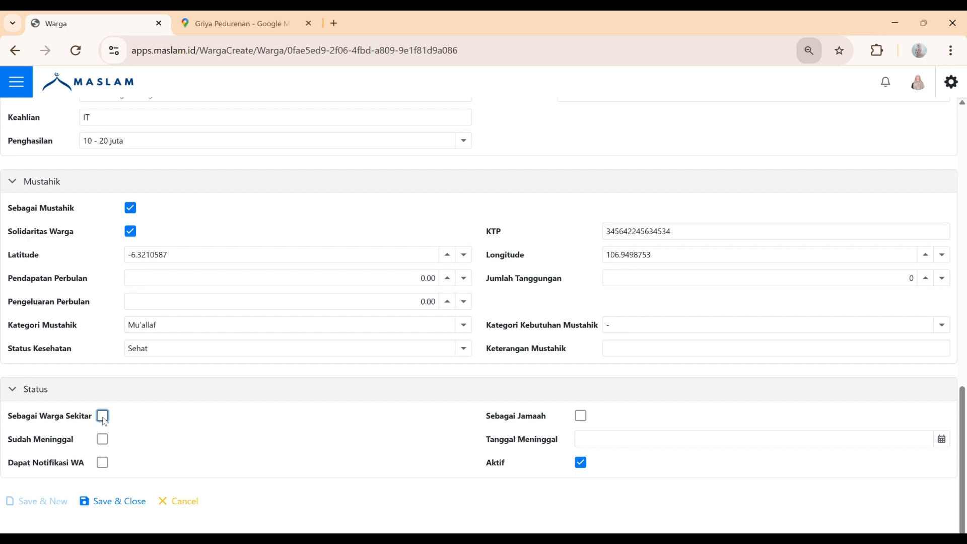
click(103, 418)
click(583, 421)
click(582, 418)
Enable Dapat Notifikasi WA and save the record into the Warga list, now 7 entries
click(103, 464)
click(104, 467)
click(122, 510)
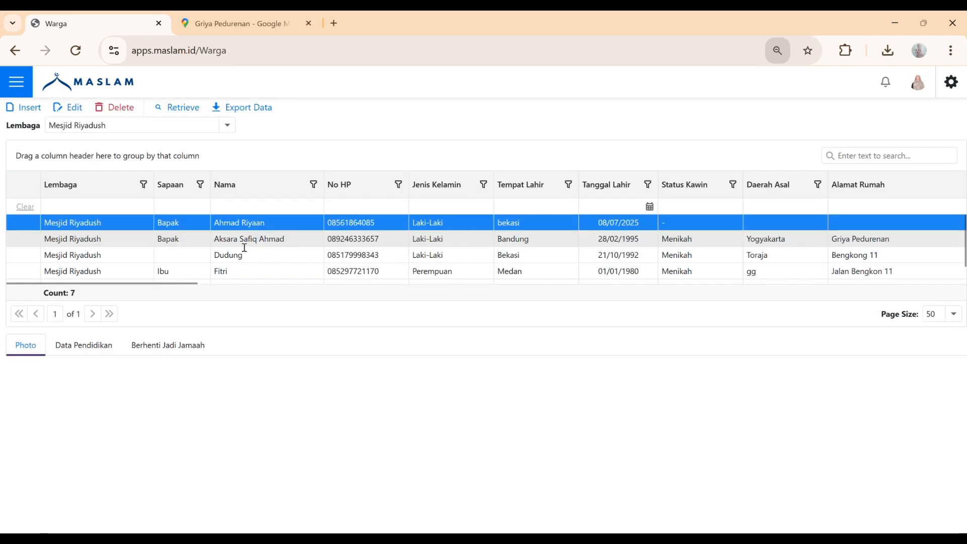
click(245, 247)
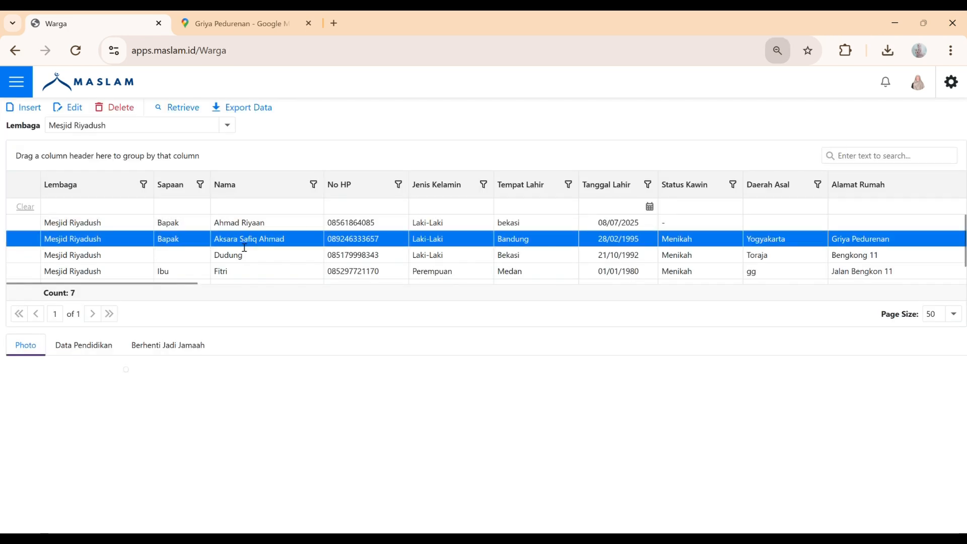